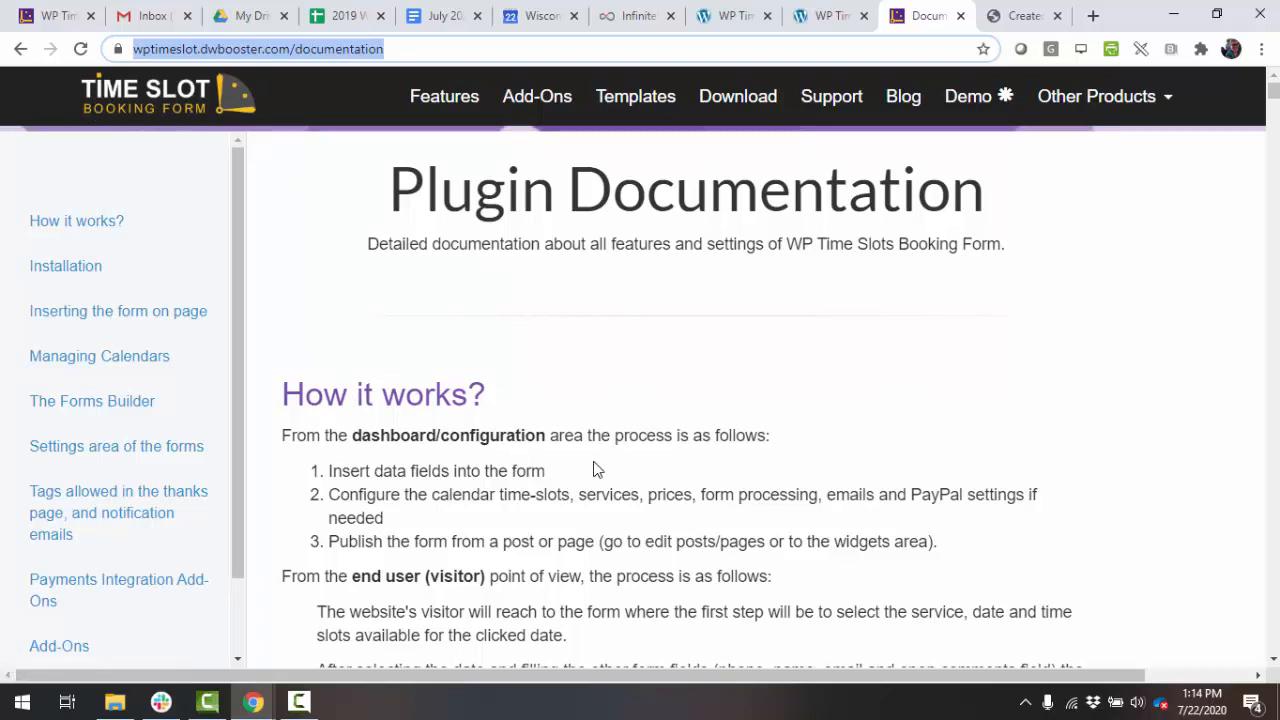
- Examine the Curbside Pickup, Library Browsing and Computer Use forms on the library's time slots booking test page
{"action": "left_click", "coordinate": [829, 17]}
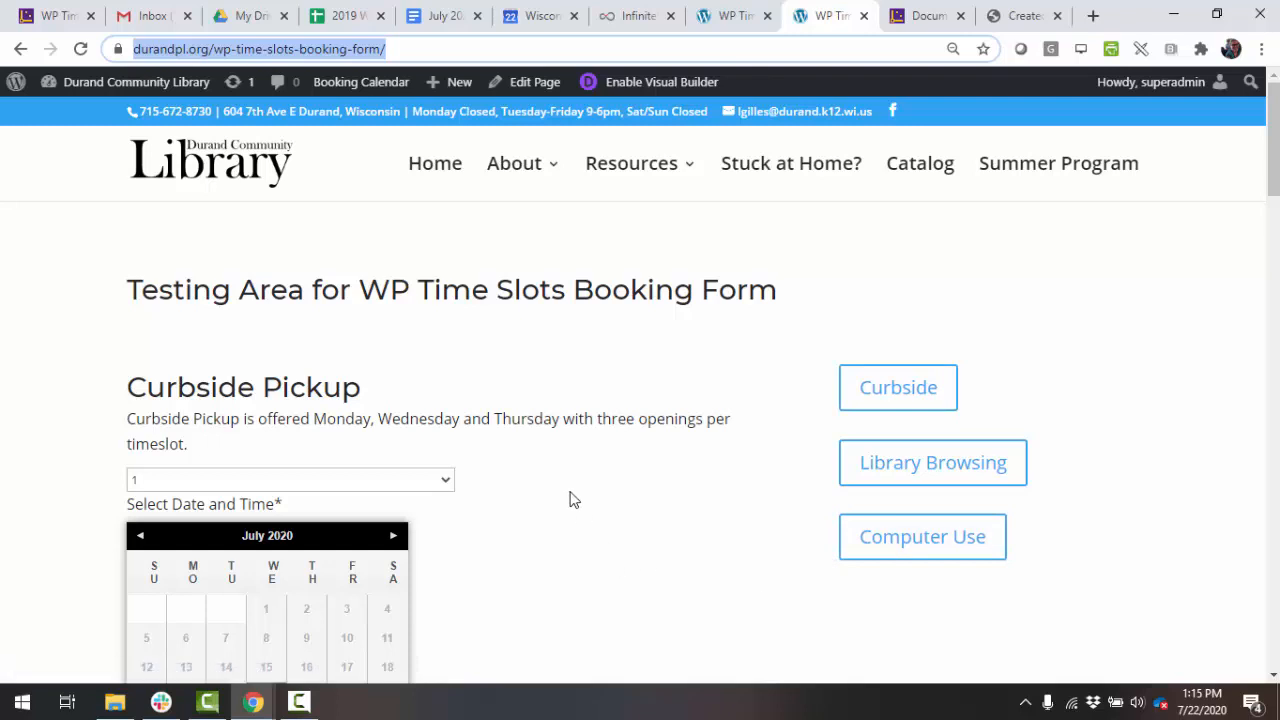
{"action": "scroll", "coordinate": [565, 504], "scroll_direction": "down", "scroll_amount": 3}
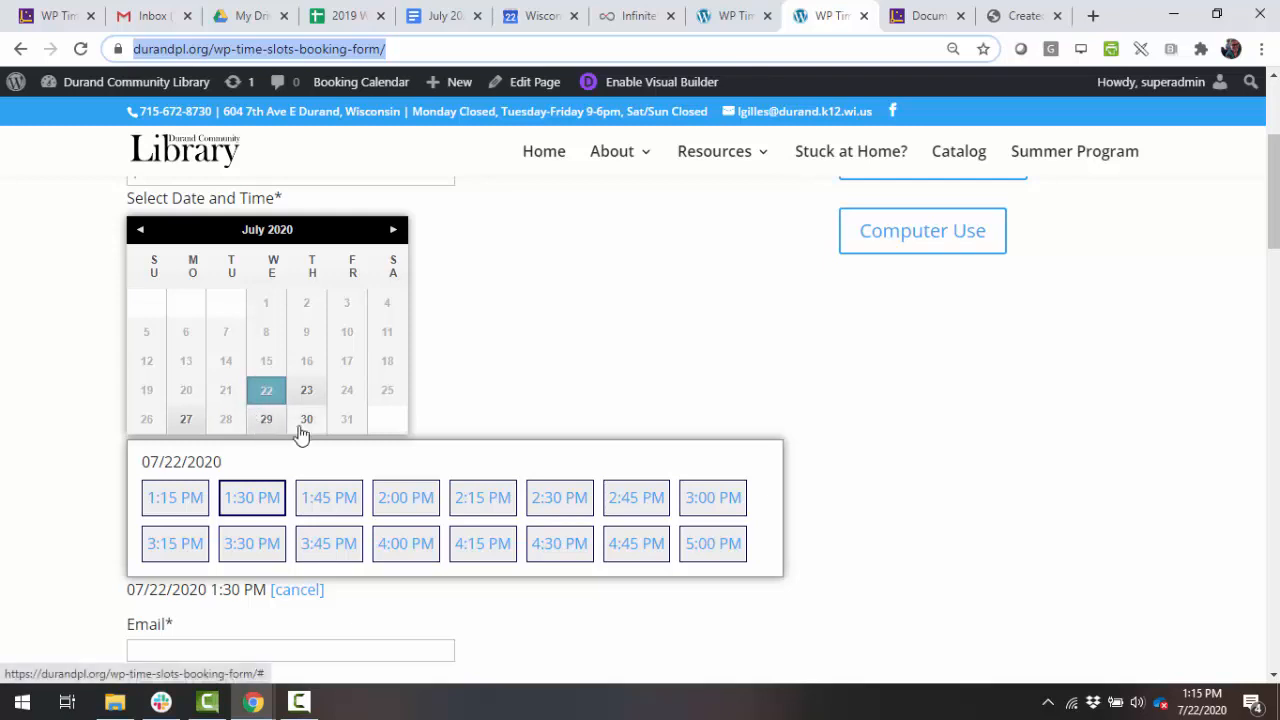
{"action": "scroll", "coordinate": [306, 409], "scroll_direction": "up", "scroll_amount": 2}
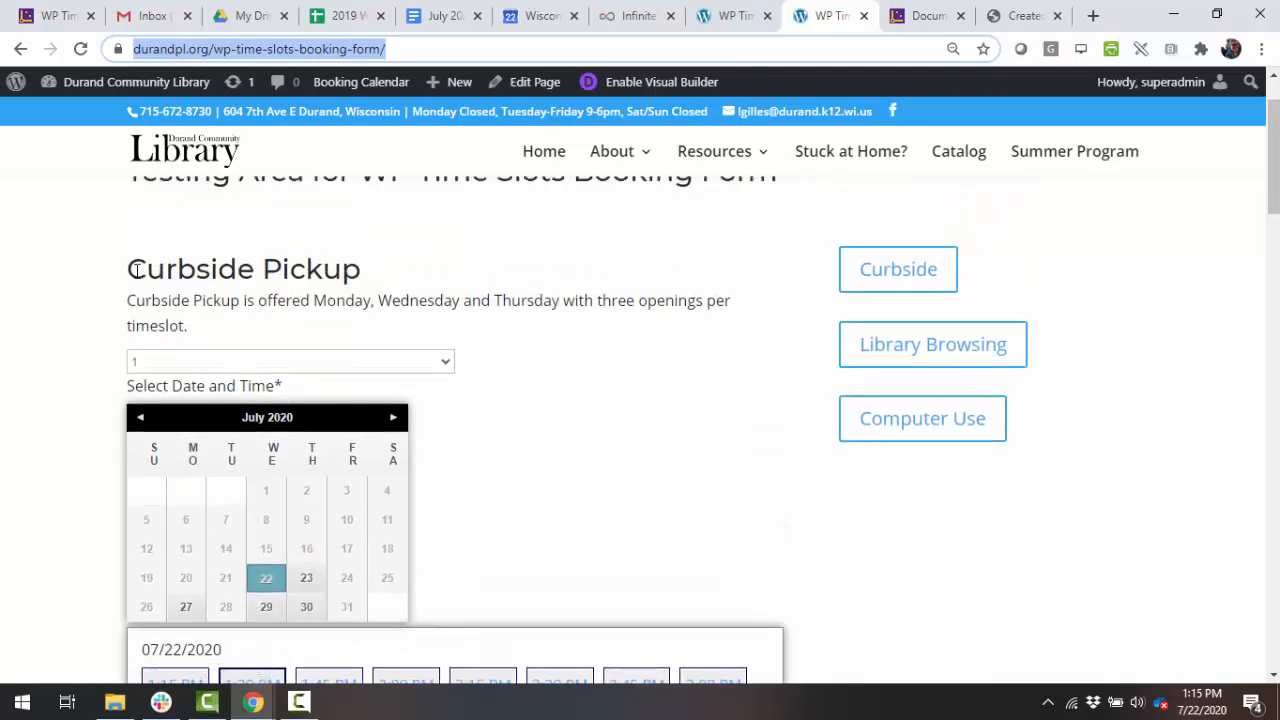
{"action": "scroll", "coordinate": [548, 591], "scroll_direction": "down", "scroll_amount": 7}
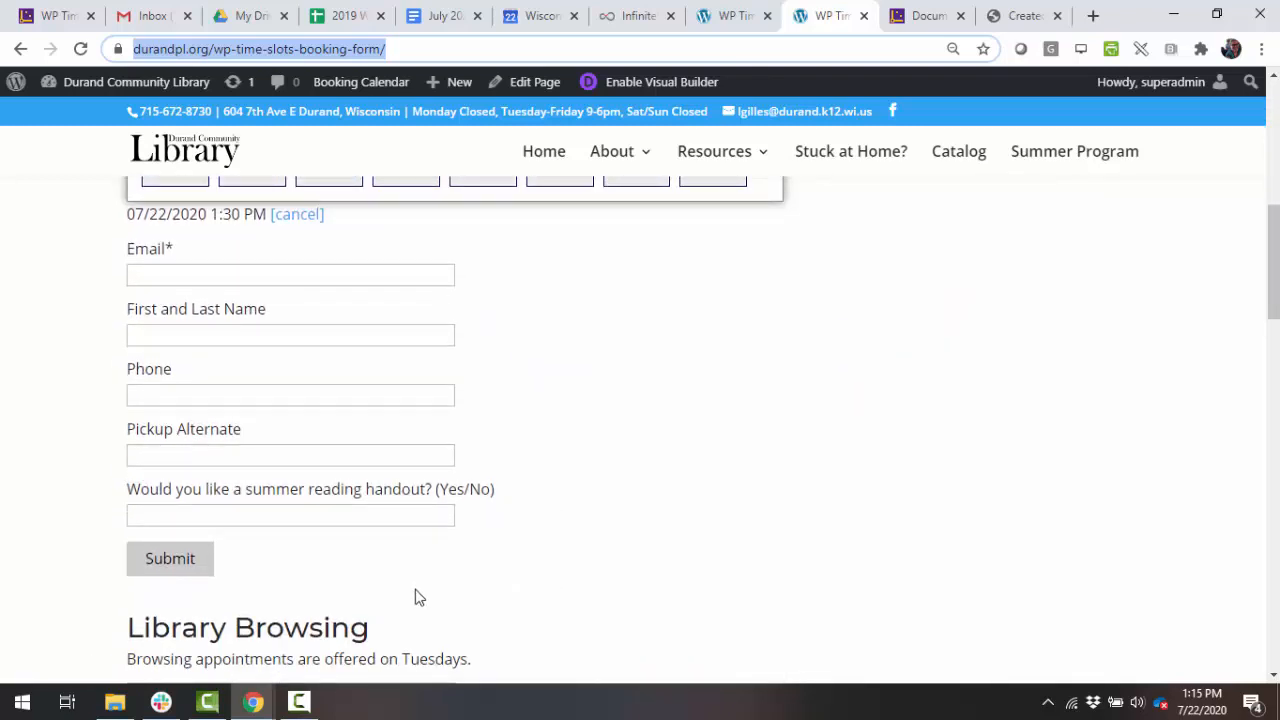
{"action": "scroll", "coordinate": [401, 532], "scroll_direction": "down", "scroll_amount": 7}
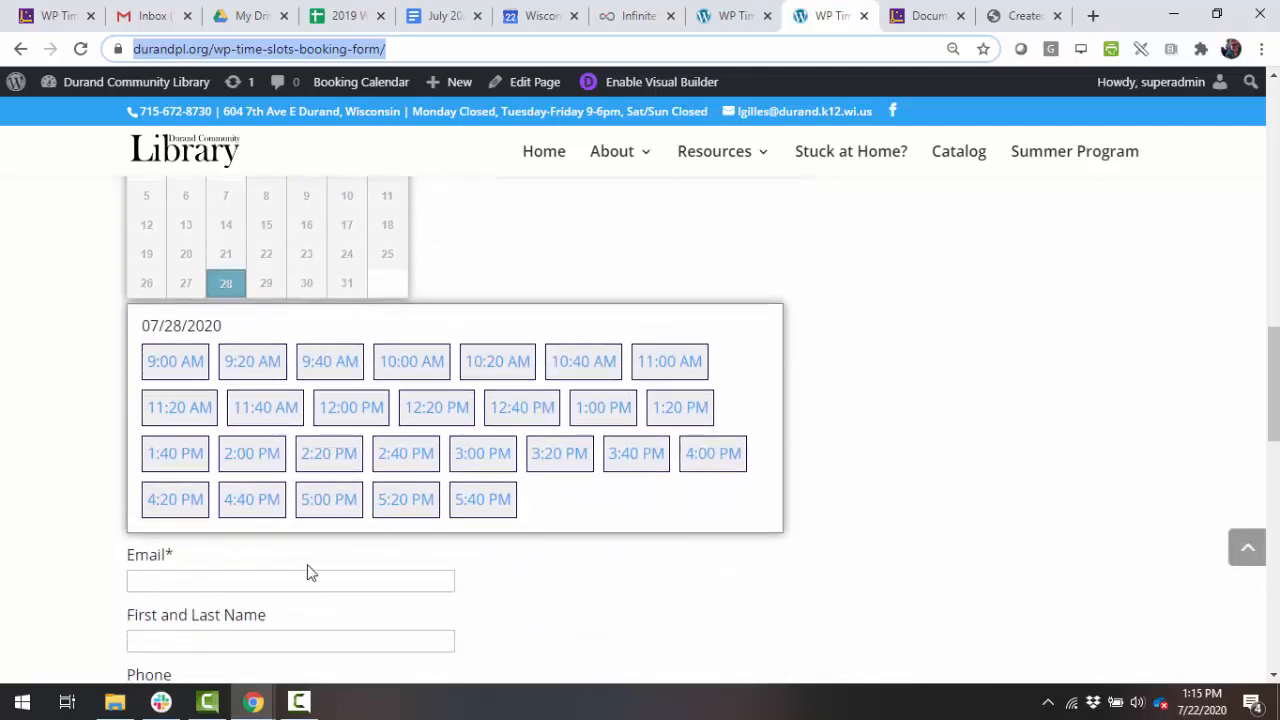
{"action": "scroll", "coordinate": [513, 607], "scroll_direction": "down", "scroll_amount": 1}
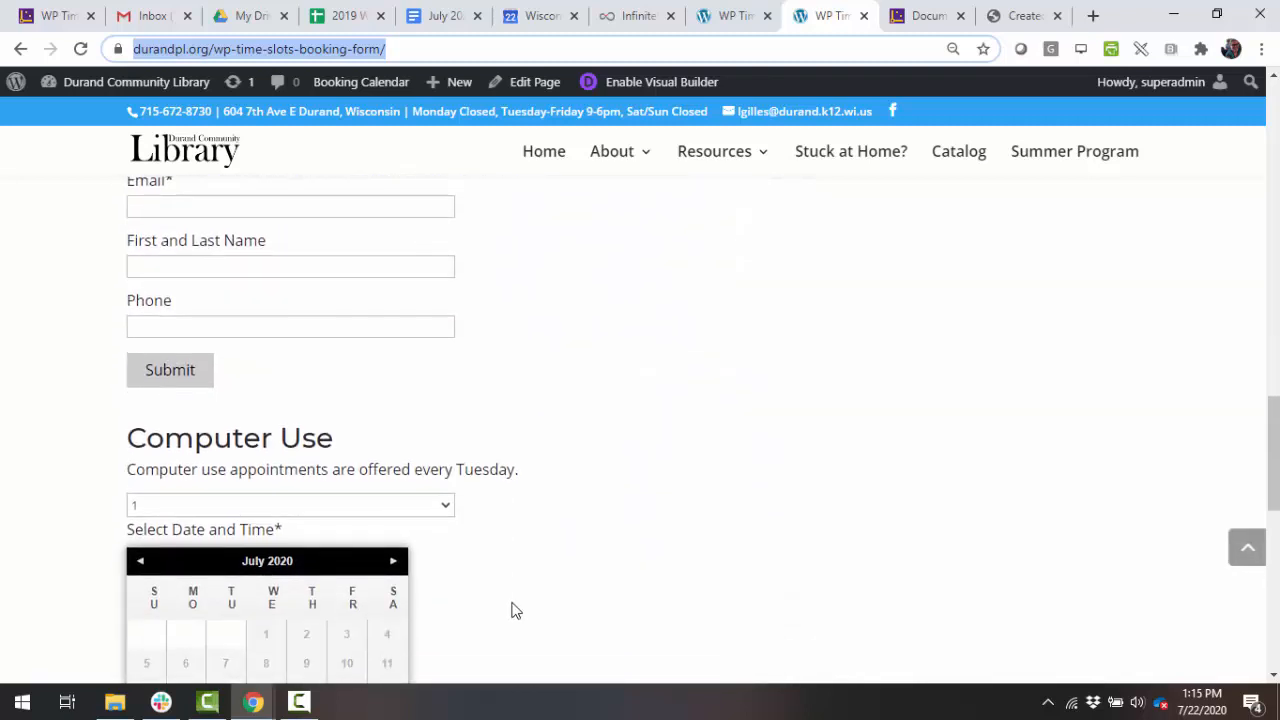
{"action": "scroll", "coordinate": [514, 608], "scroll_direction": "up", "scroll_amount": 13}
{"action": "scroll", "coordinate": [511, 610], "scroll_direction": "up", "scroll_amount": 2}
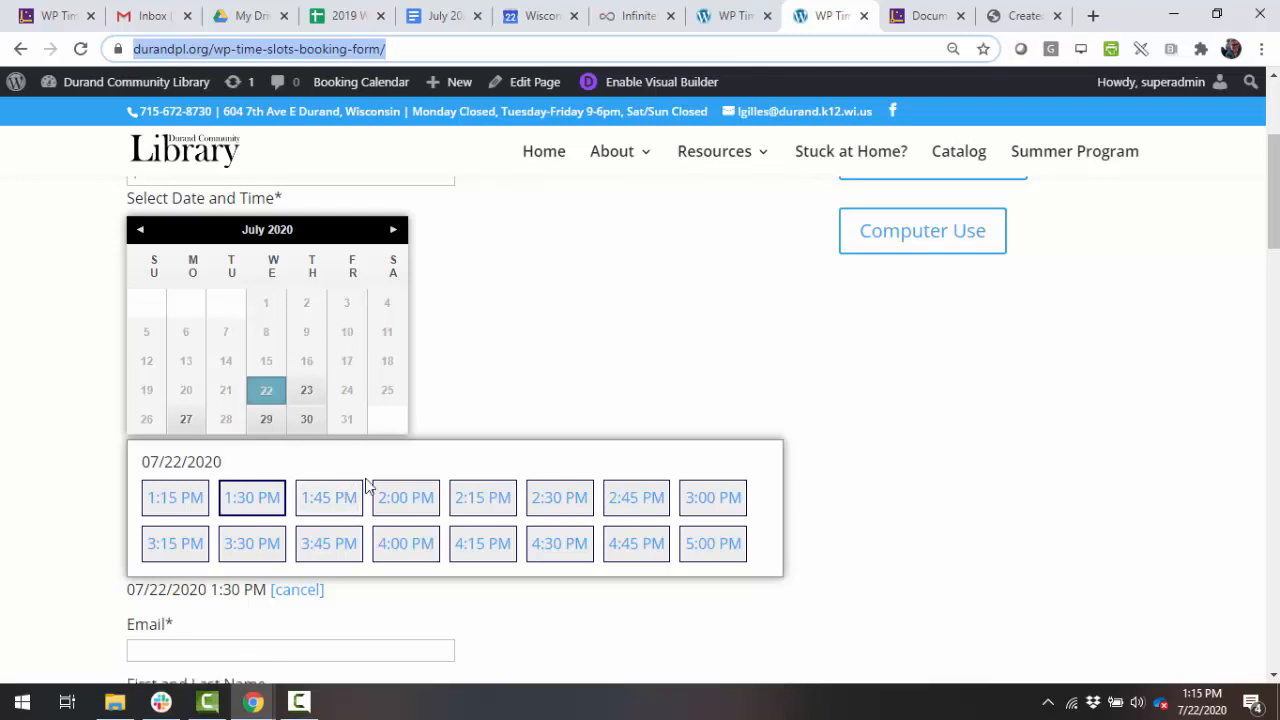
{"action": "scroll", "coordinate": [543, 479], "scroll_direction": "down", "scroll_amount": 2}
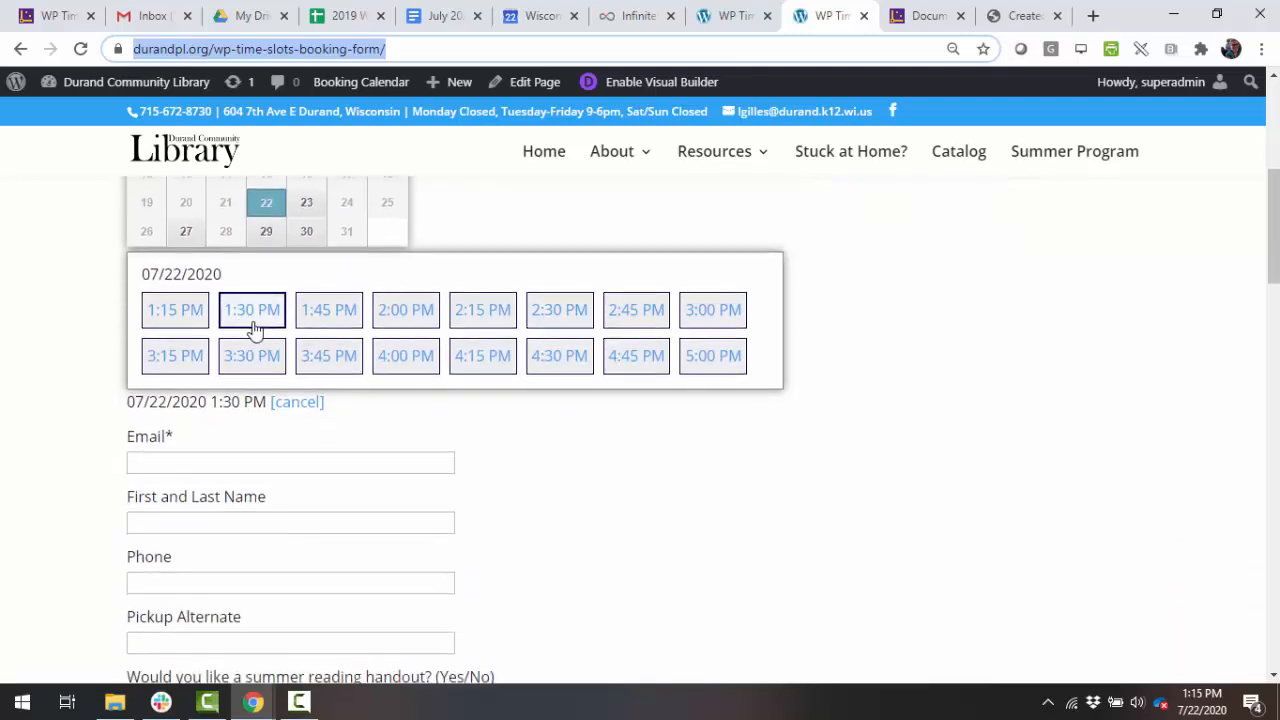
{"action": "scroll", "coordinate": [257, 331], "scroll_direction": "up", "scroll_amount": 4}
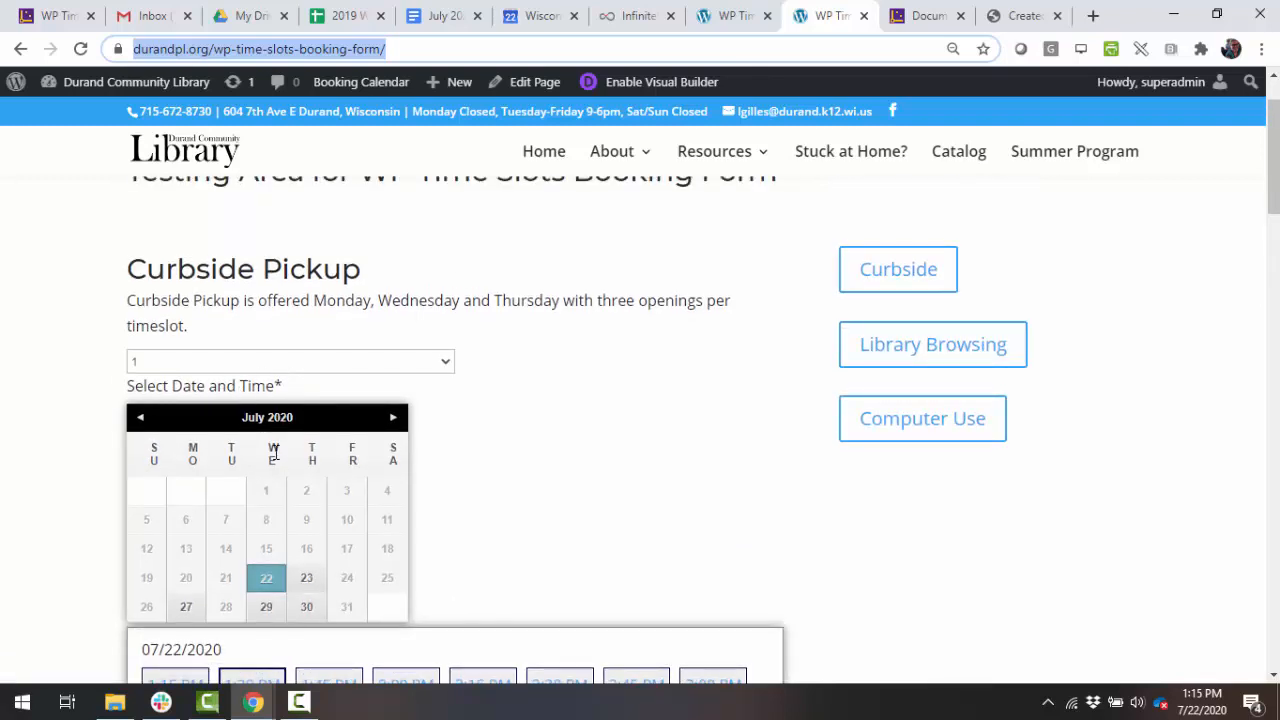
{"action": "scroll", "coordinate": [273, 453], "scroll_direction": "down", "scroll_amount": 3}
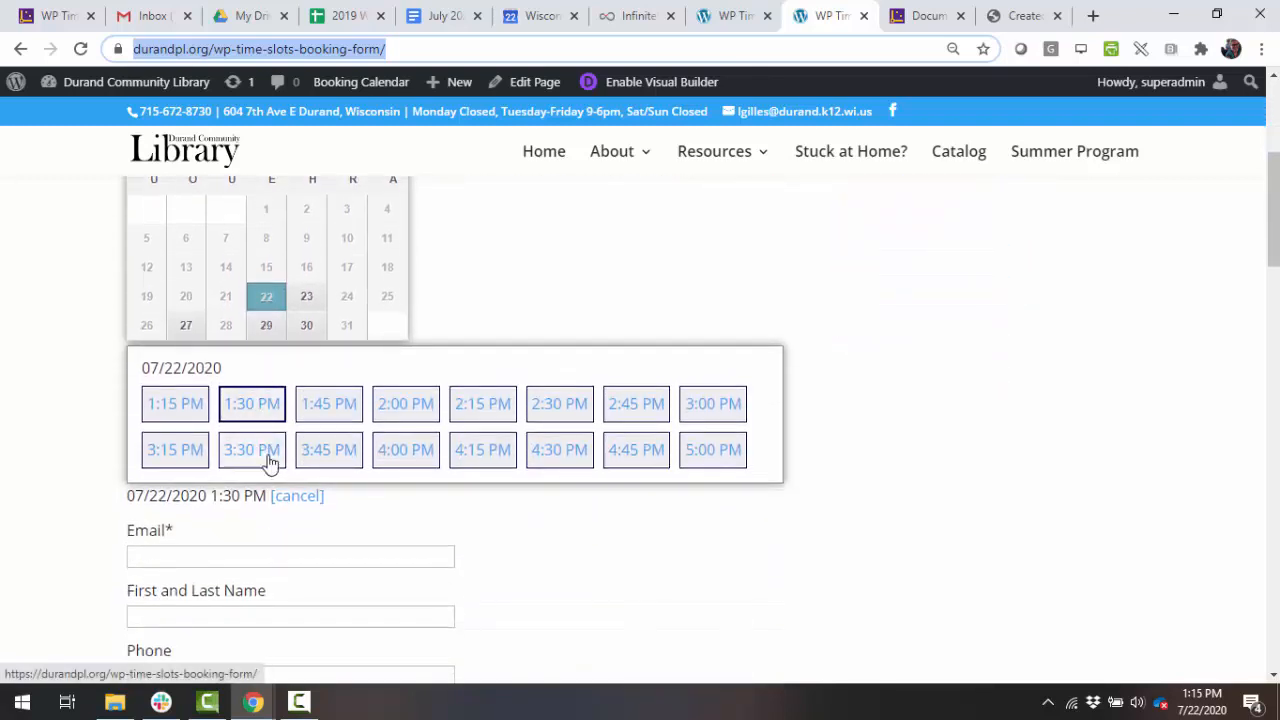
- Fill in the patron's email, full name and phone number on the Curbside Pickup form using a saved contact entry
{"action": "left_click", "coordinate": [180, 565]}
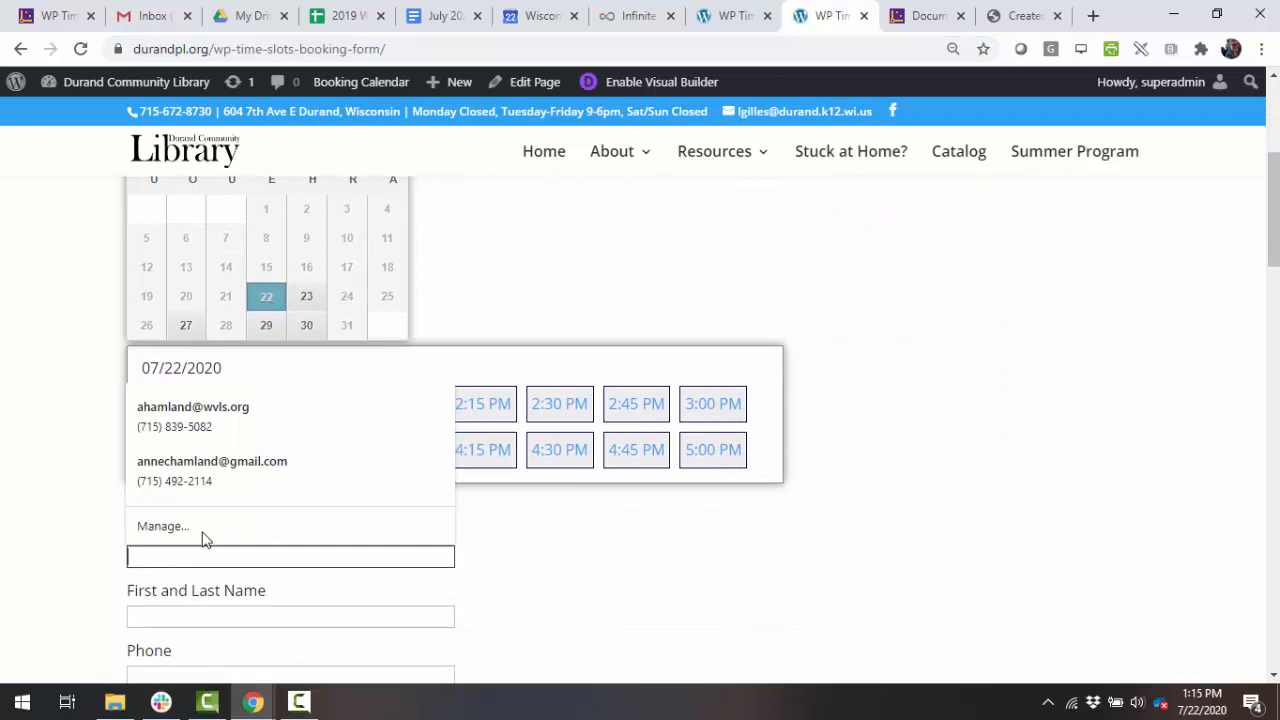
{"action": "left_click", "coordinate": [213, 416]}
{"action": "scroll", "coordinate": [225, 427], "scroll_direction": "down", "scroll_amount": 2}
{"action": "left_click", "coordinate": [225, 427]}
{"action": "left_click", "coordinate": [209, 464]}
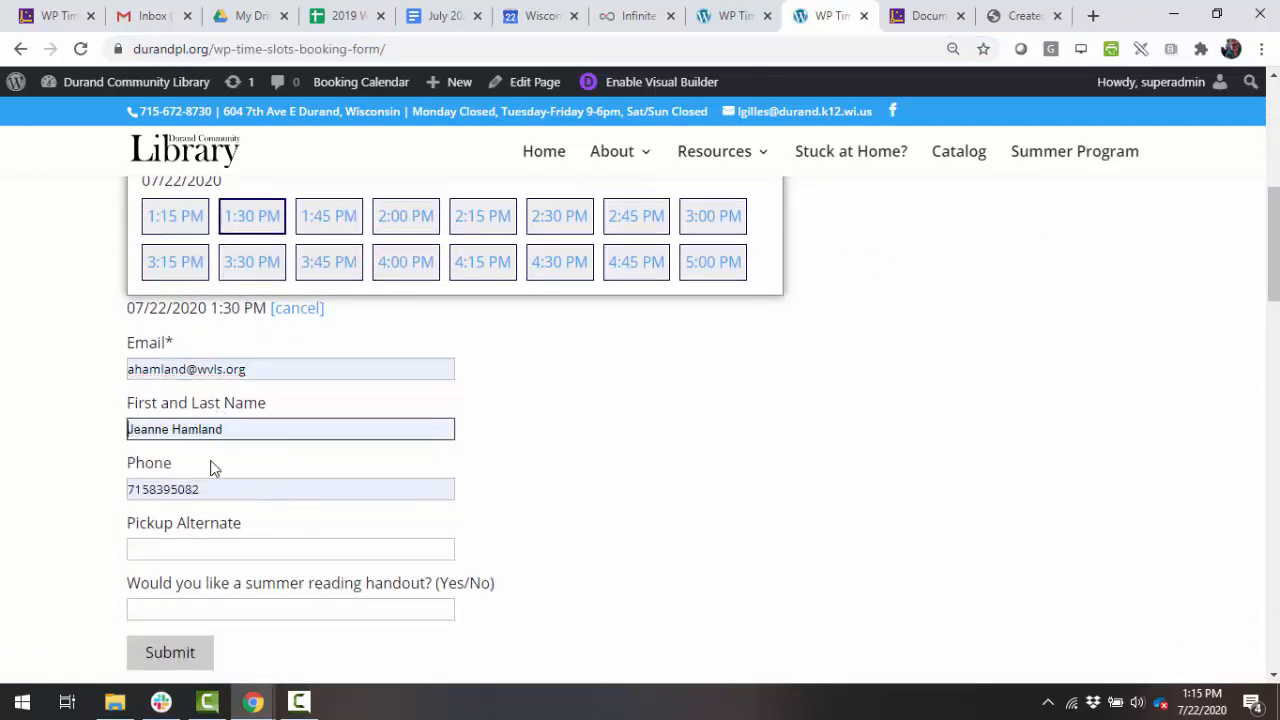
- Answer Yes to the summer reading handout question and submit the Curbside Pickup booking
{"action": "scroll", "coordinate": [251, 546], "scroll_direction": "down", "scroll_amount": 2}
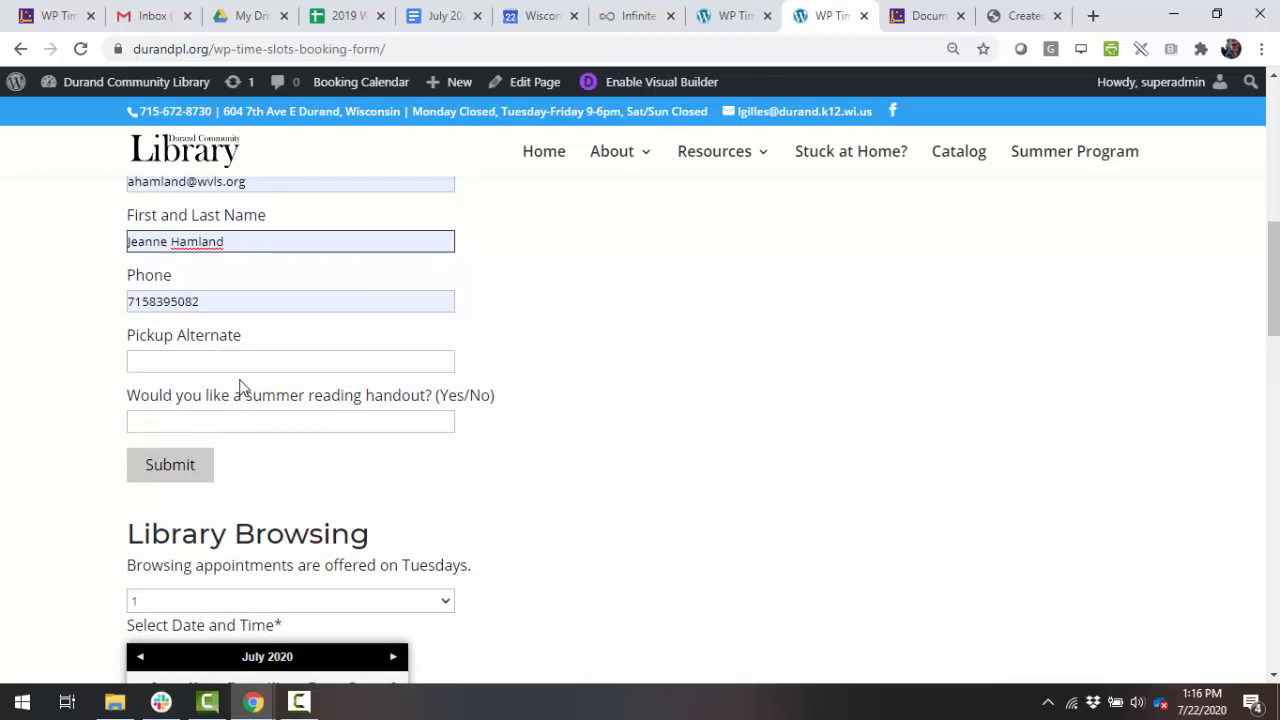
{"action": "left_click", "coordinate": [267, 423]}
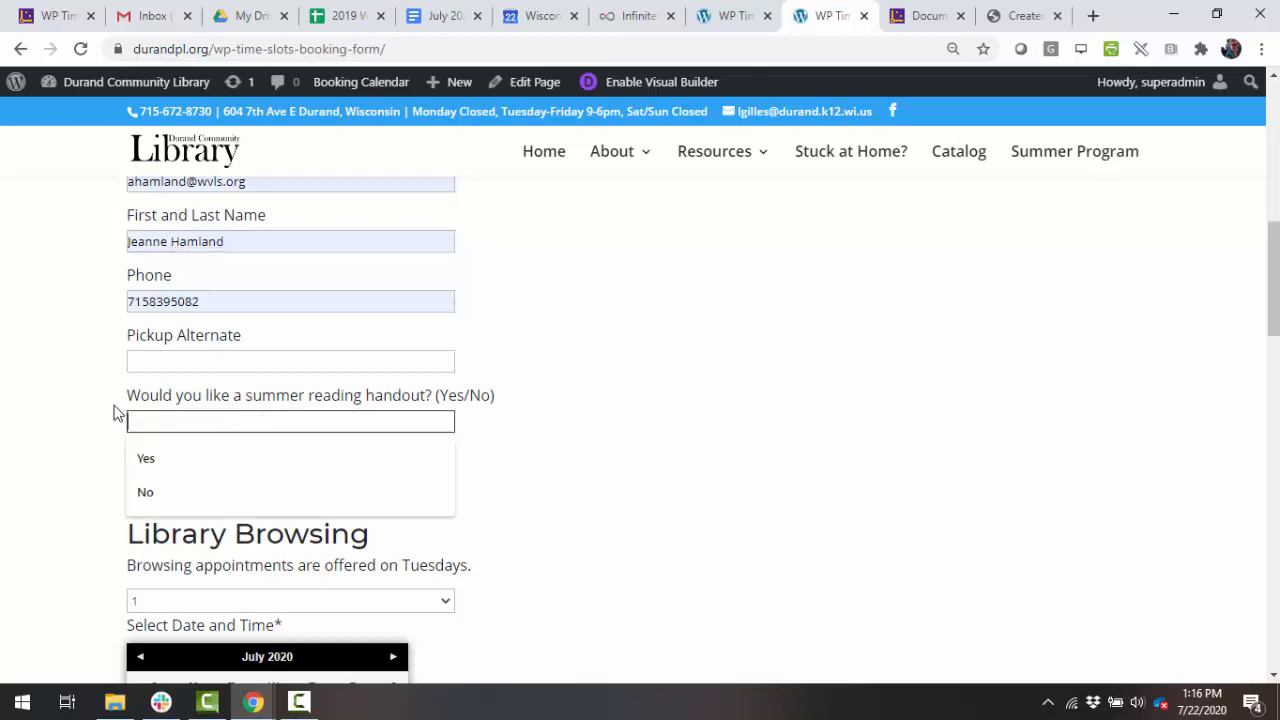
{"action": "left_click", "coordinate": [190, 458]}
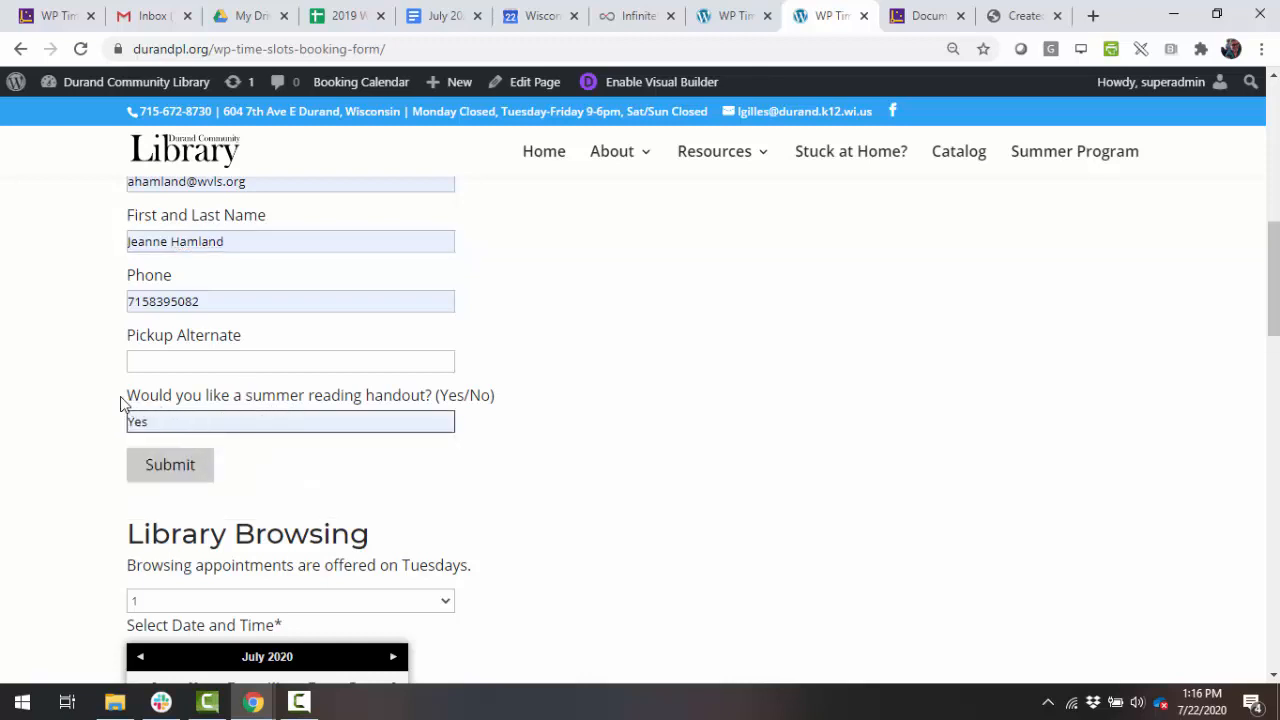
{"action": "left_click_drag", "start_coordinate": [131, 404], "coordinate": [492, 398]}
{"action": "left_click", "coordinate": [472, 400]}
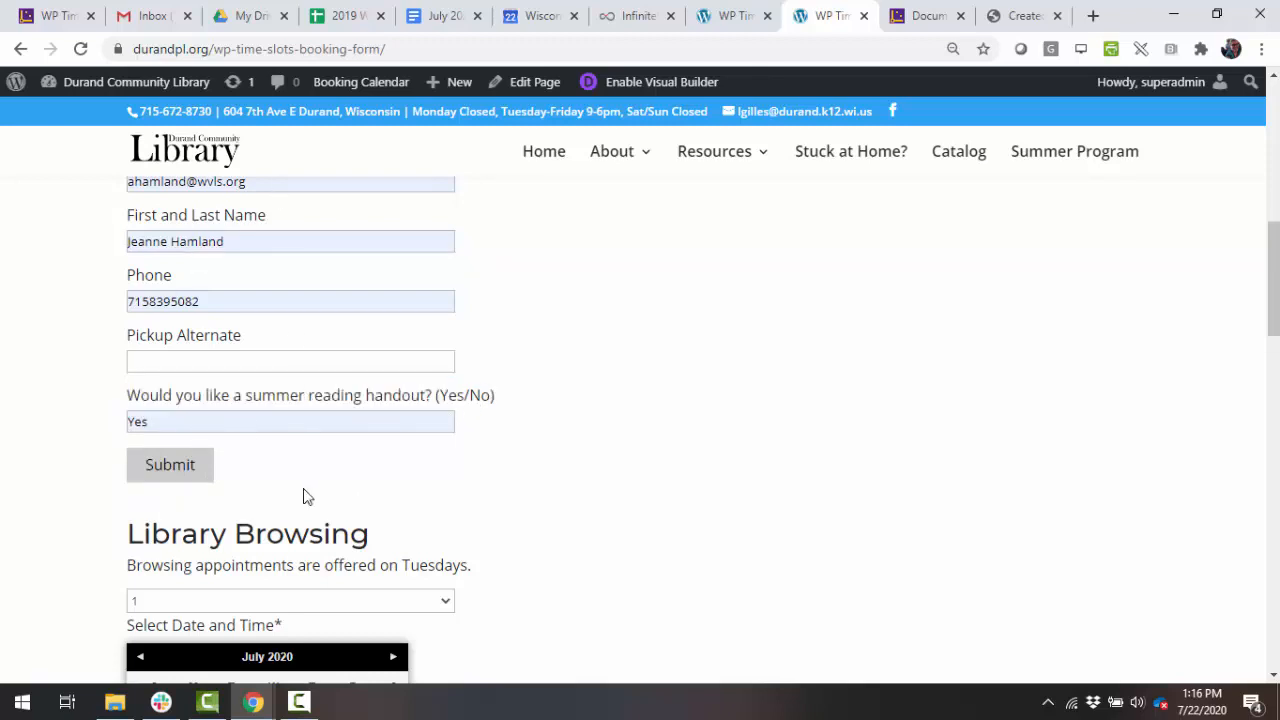
{"action": "scroll", "coordinate": [303, 497], "scroll_direction": "down", "scroll_amount": 1}
{"action": "left_click", "coordinate": [167, 378]}
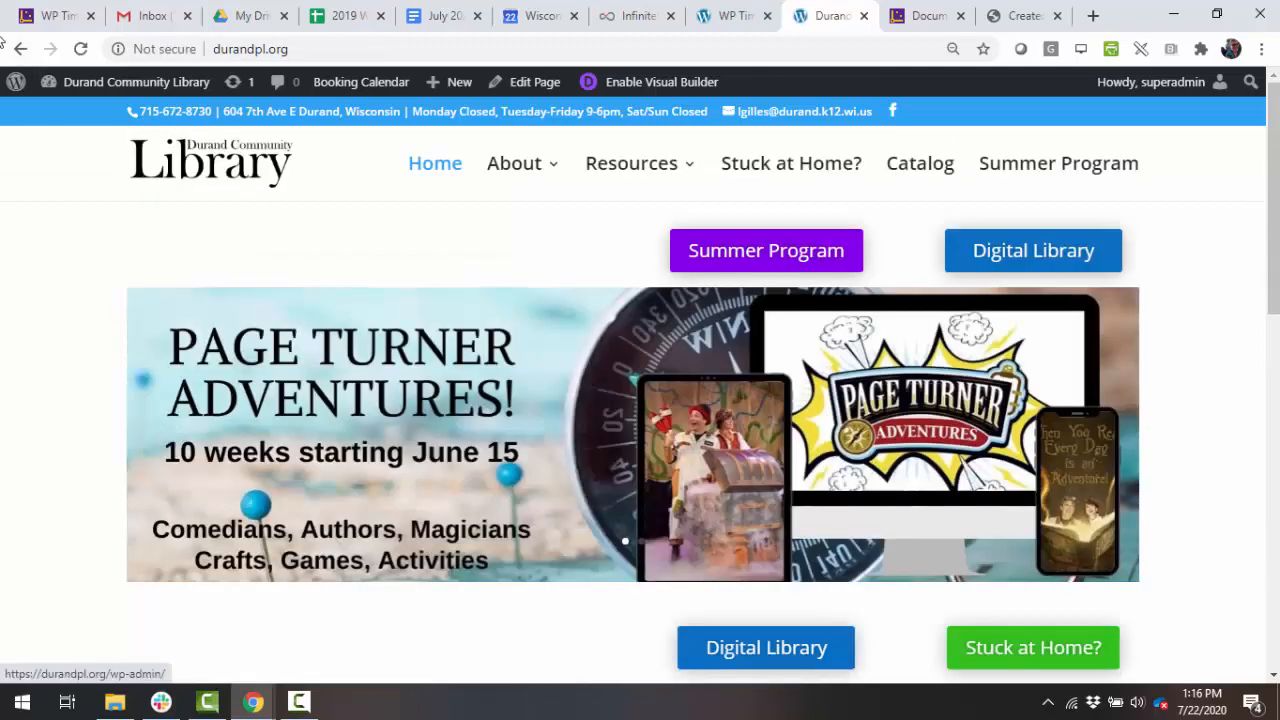
- Return to the booking form page and examine the Library Browsing form's Tuesday time slots
{"action": "left_click", "coordinate": [20, 49]}
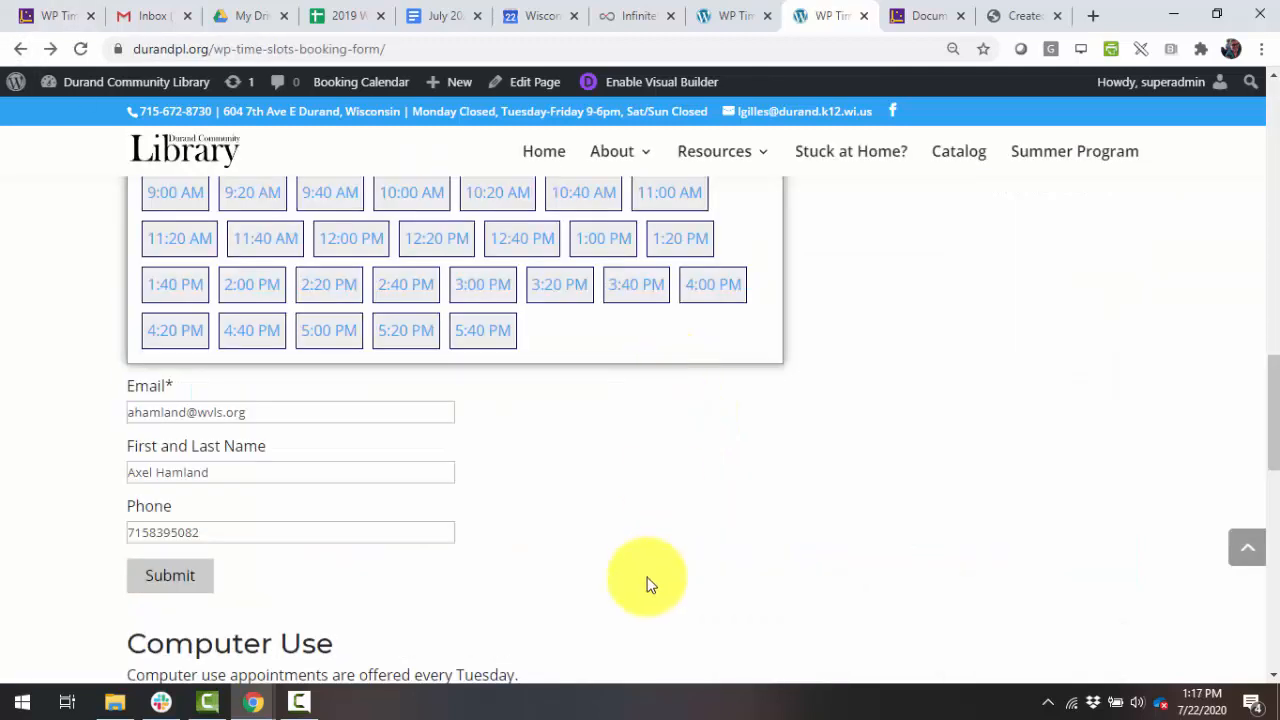
{"action": "scroll", "coordinate": [646, 585], "scroll_direction": "up", "scroll_amount": 4}
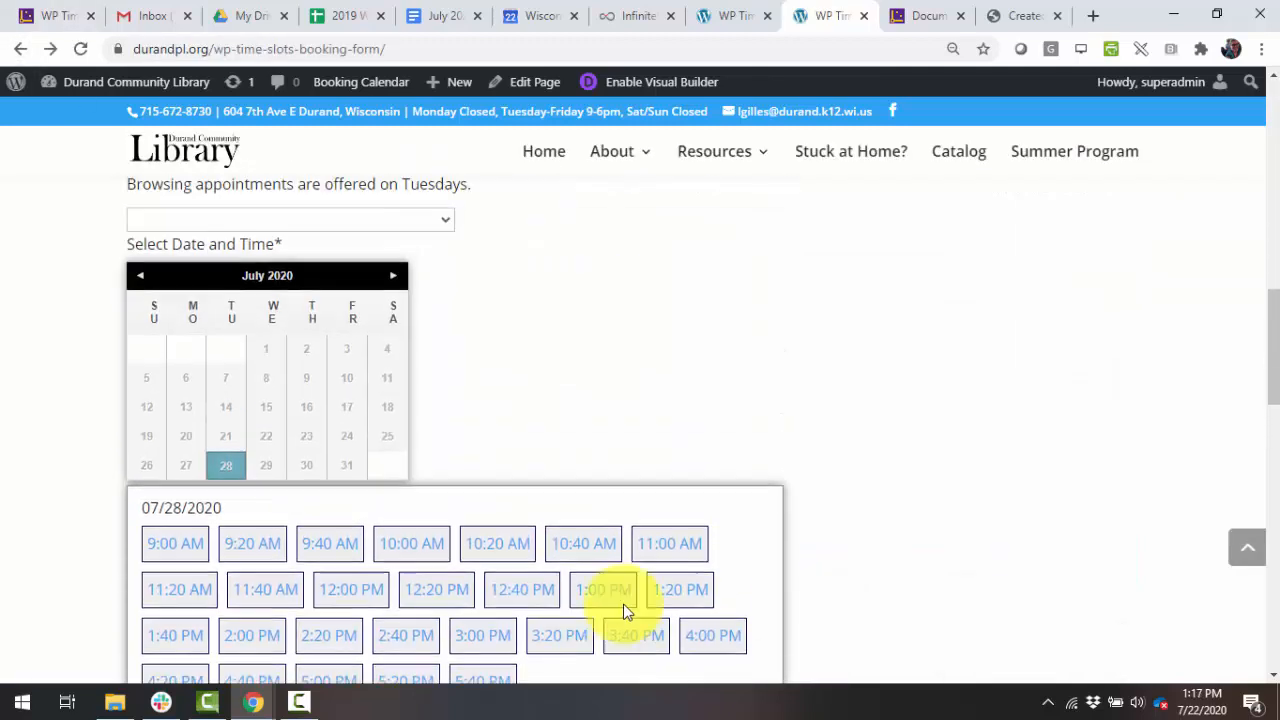
{"action": "scroll", "coordinate": [460, 490], "scroll_direction": "up", "scroll_amount": 2}
{"action": "scroll", "coordinate": [520, 540], "scroll_direction": "down", "scroll_amount": 4}
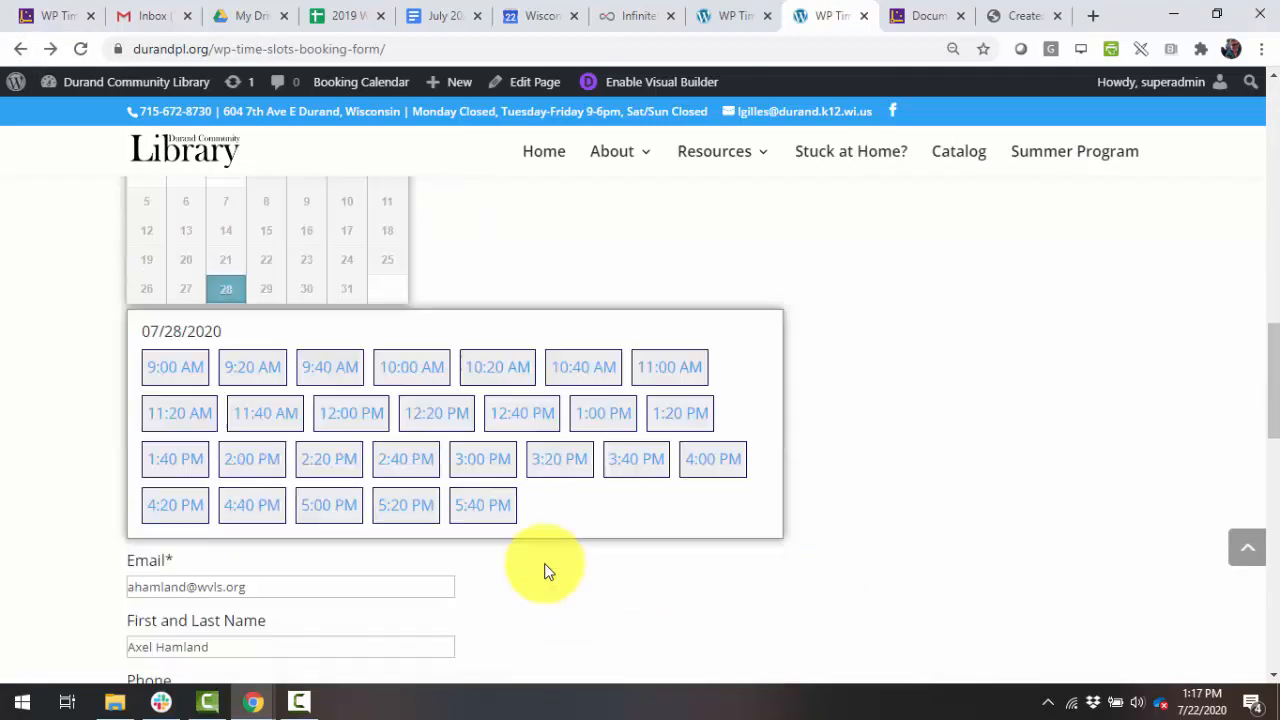
{"action": "scroll", "coordinate": [545, 570], "scroll_direction": "down", "scroll_amount": 6}
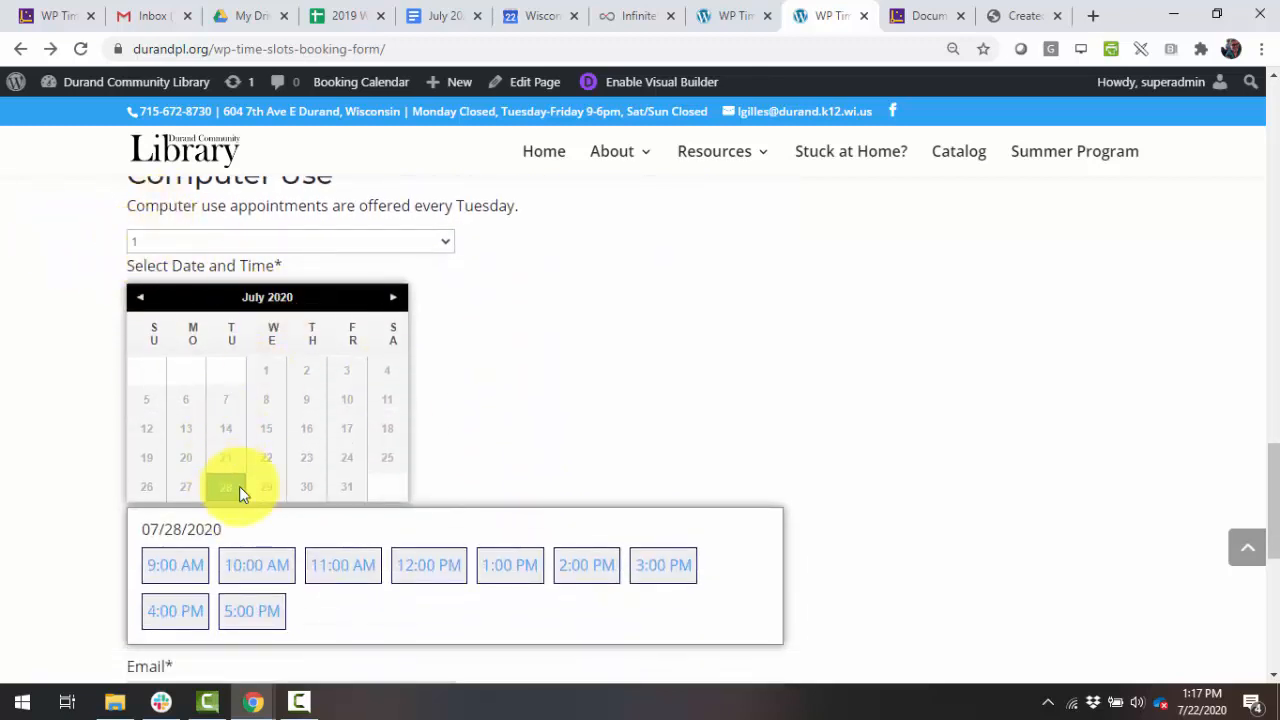
- Display the Computer Use time slots for August 18, 2020 and look over the form's contact fields
{"action": "left_click", "coordinate": [393, 297]}
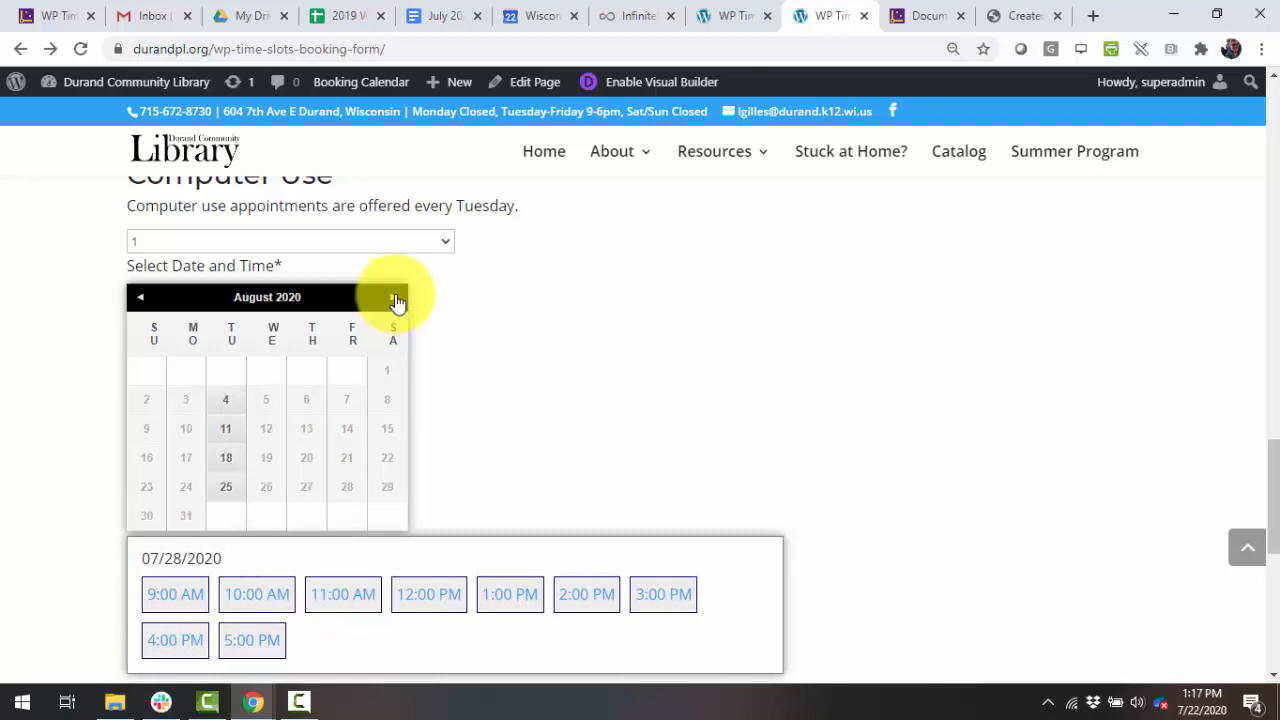
{"action": "left_click", "coordinate": [240, 466]}
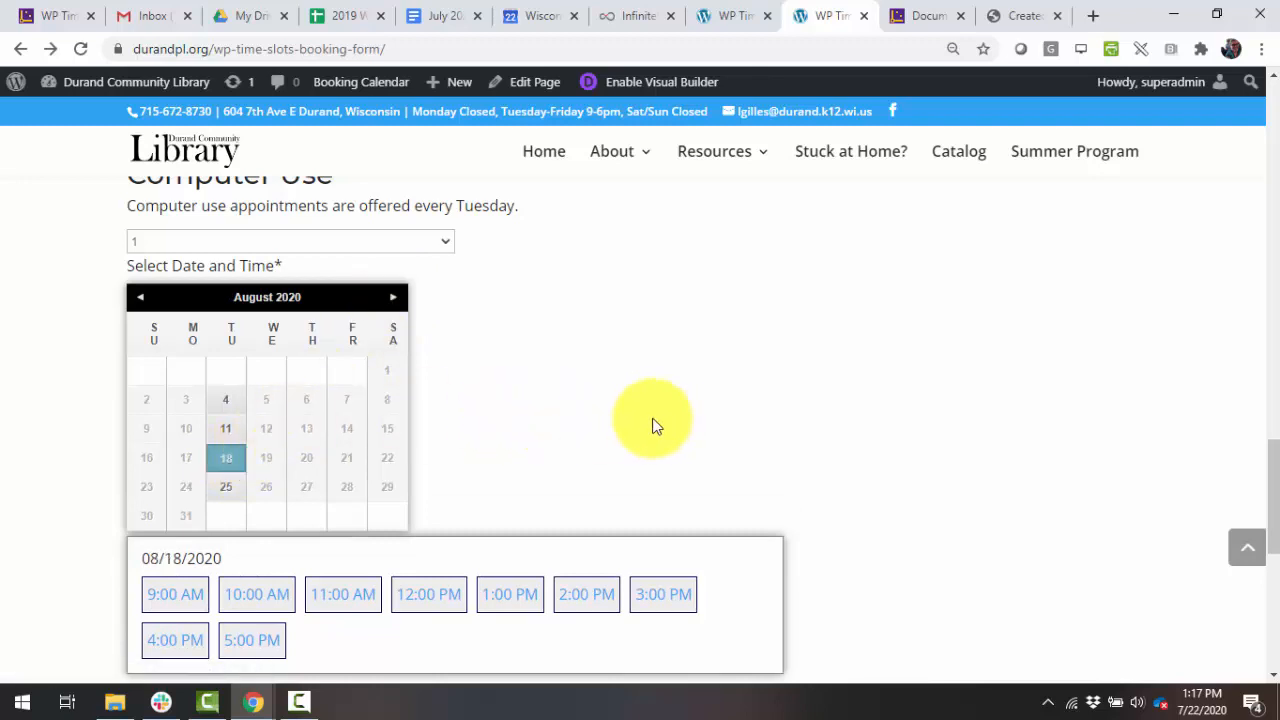
{"action": "scroll", "coordinate": [652, 426], "scroll_direction": "down", "scroll_amount": 3}
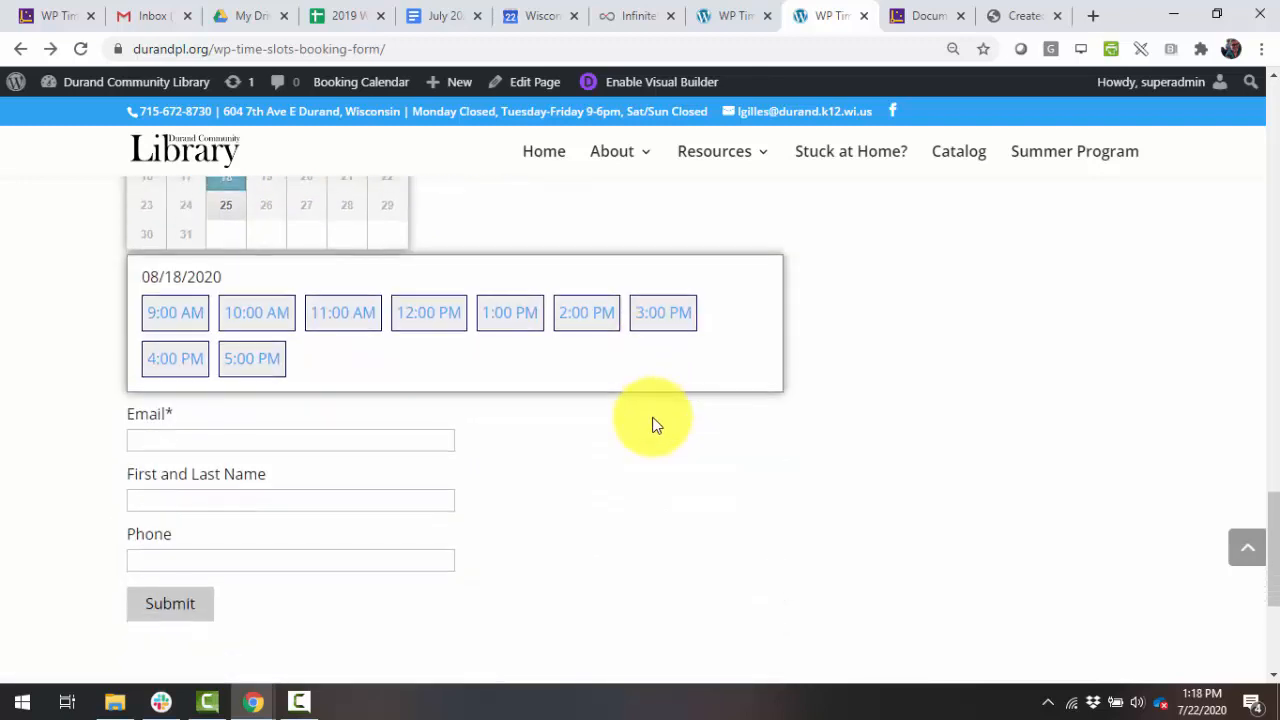
- Test the Computer Use jump link from the top of the page and return to the top
{"action": "left_click", "coordinate": [1251, 543]}
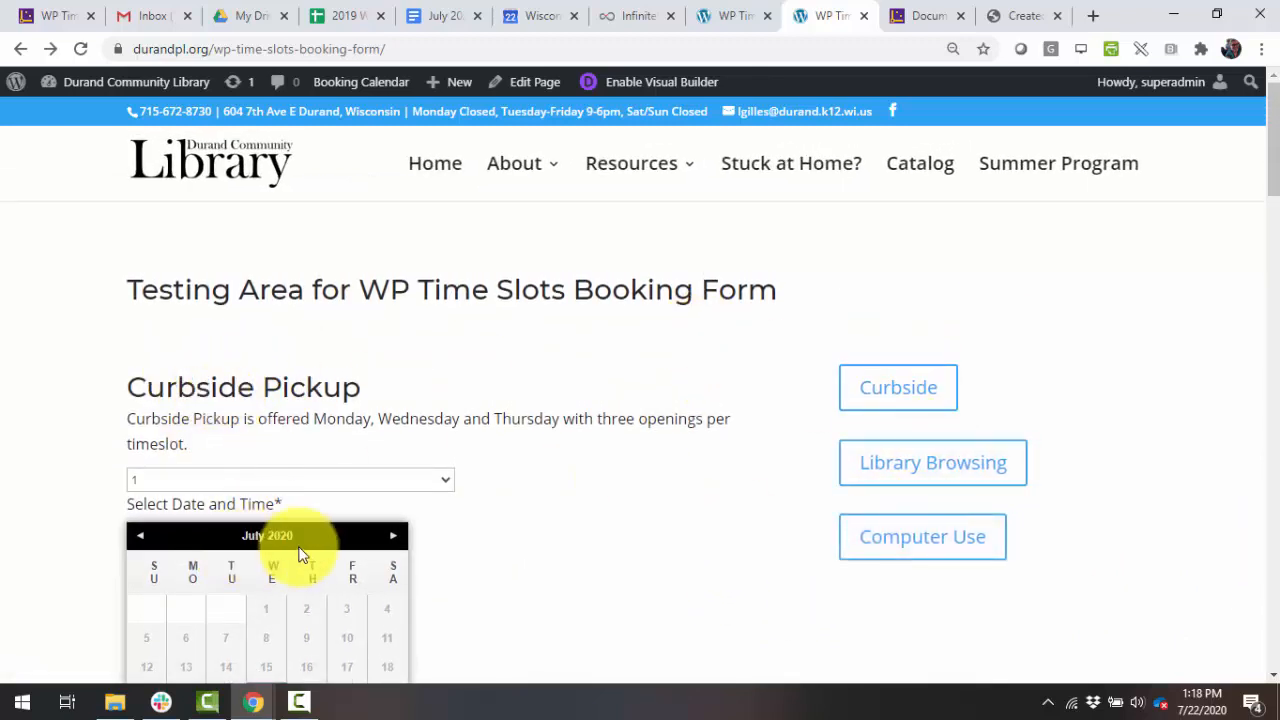
{"action": "left_click", "coordinate": [894, 549]}
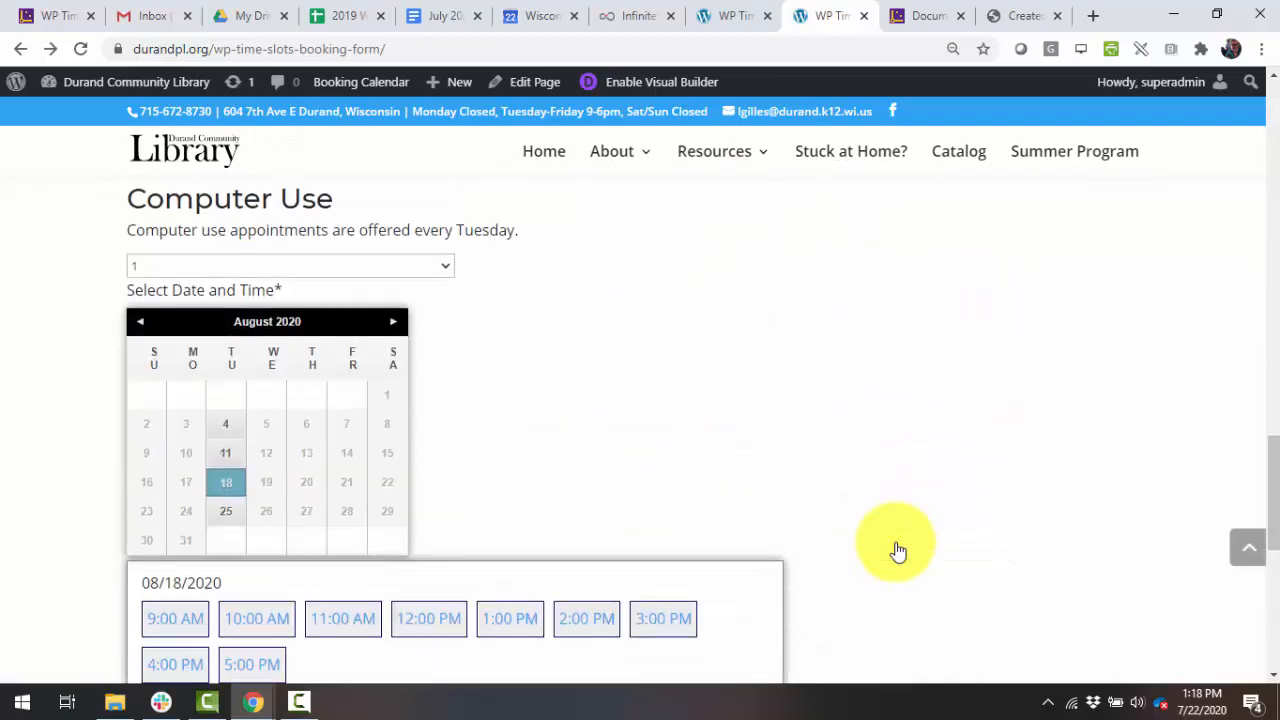
{"action": "left_click", "coordinate": [1256, 557]}
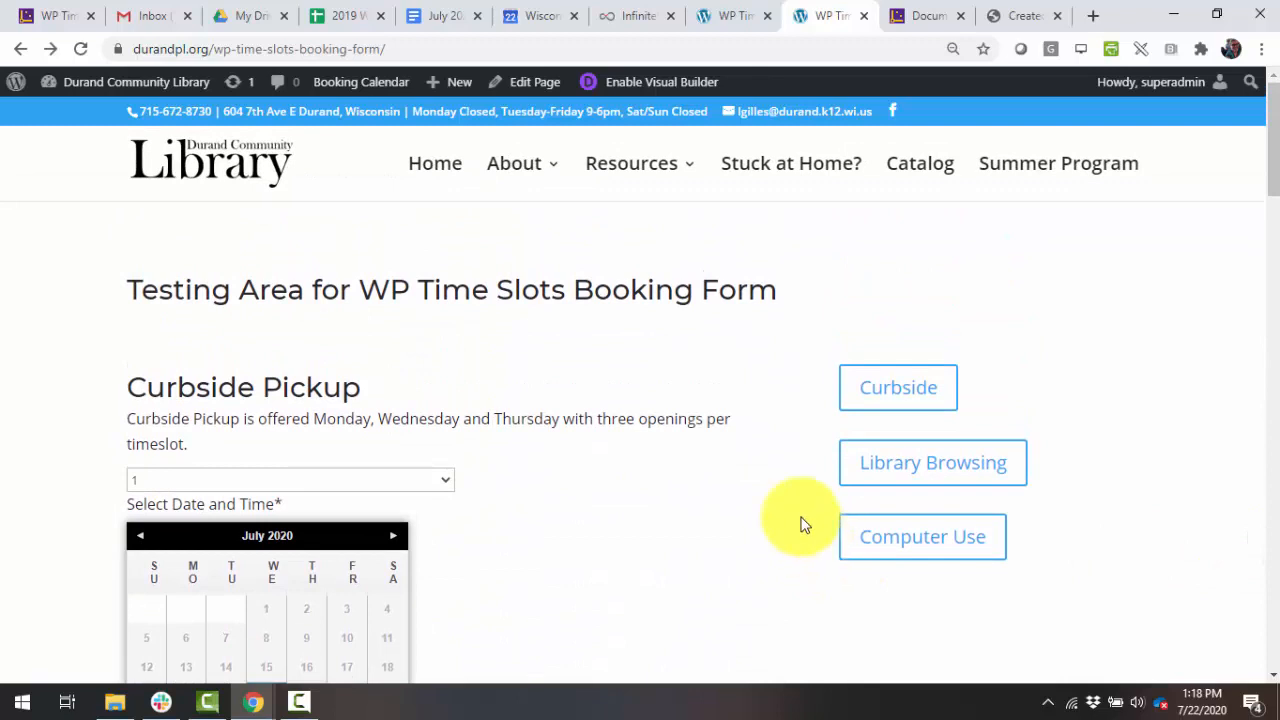
- Open the Curbside Pickup booking orders from the WP Time Slots Booking Form calendars list in the site's dashboard
{"action": "left_click", "coordinate": [90, 84]}
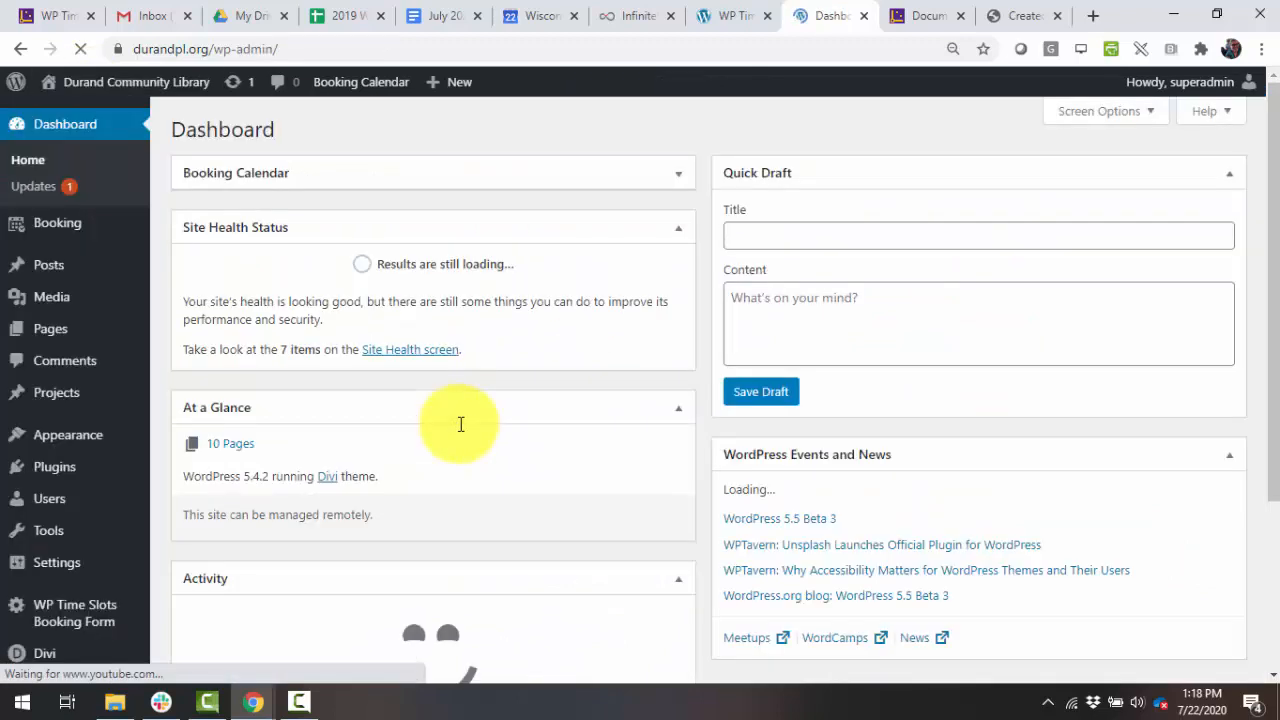
{"action": "left_click", "coordinate": [28, 605]}
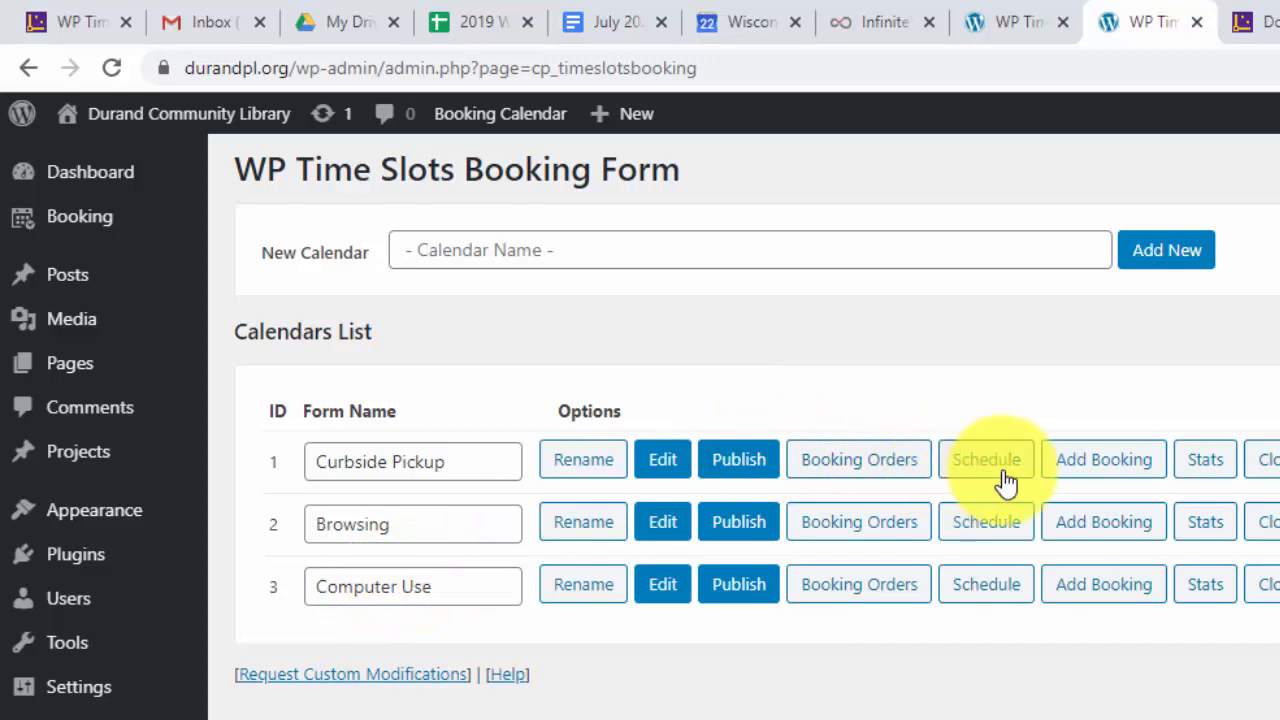
{"action": "left_click", "coordinate": [849, 465]}
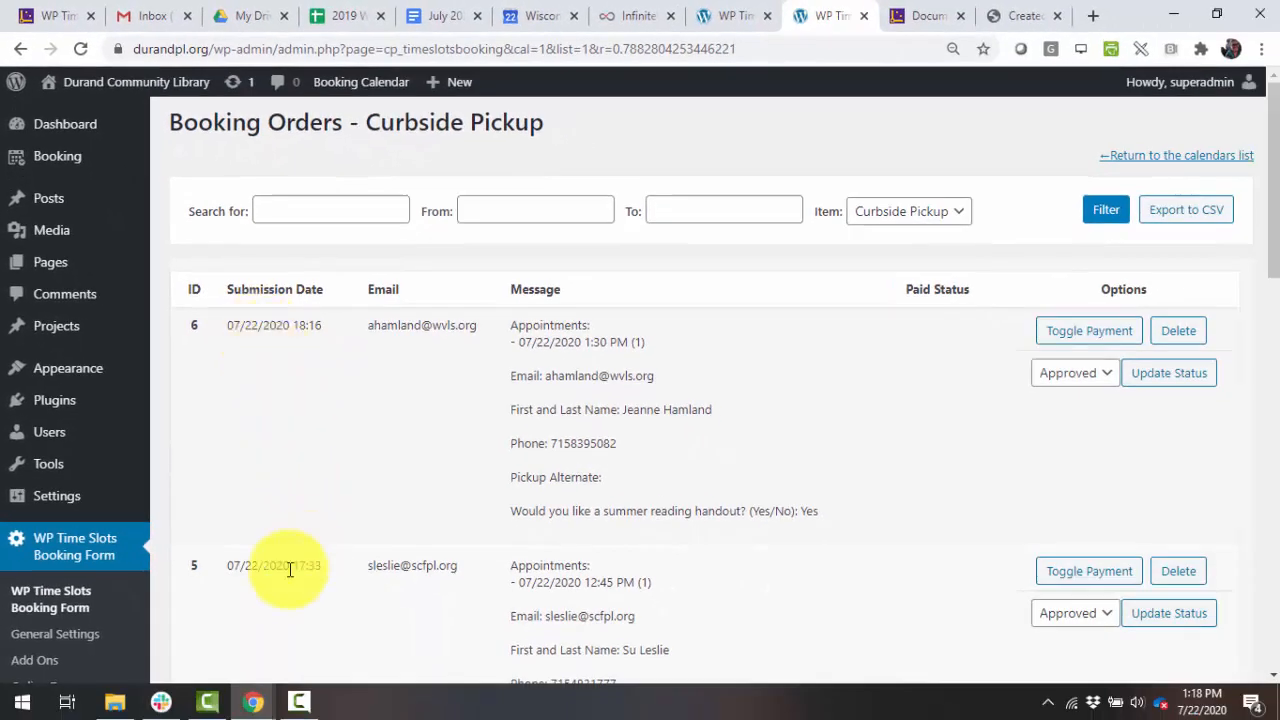
- Review the submission dates, booking details and status options of the Curbside Pickup orders and return to the calendars list
{"action": "scroll", "coordinate": [645, 498], "scroll_direction": "down", "scroll_amount": 1}
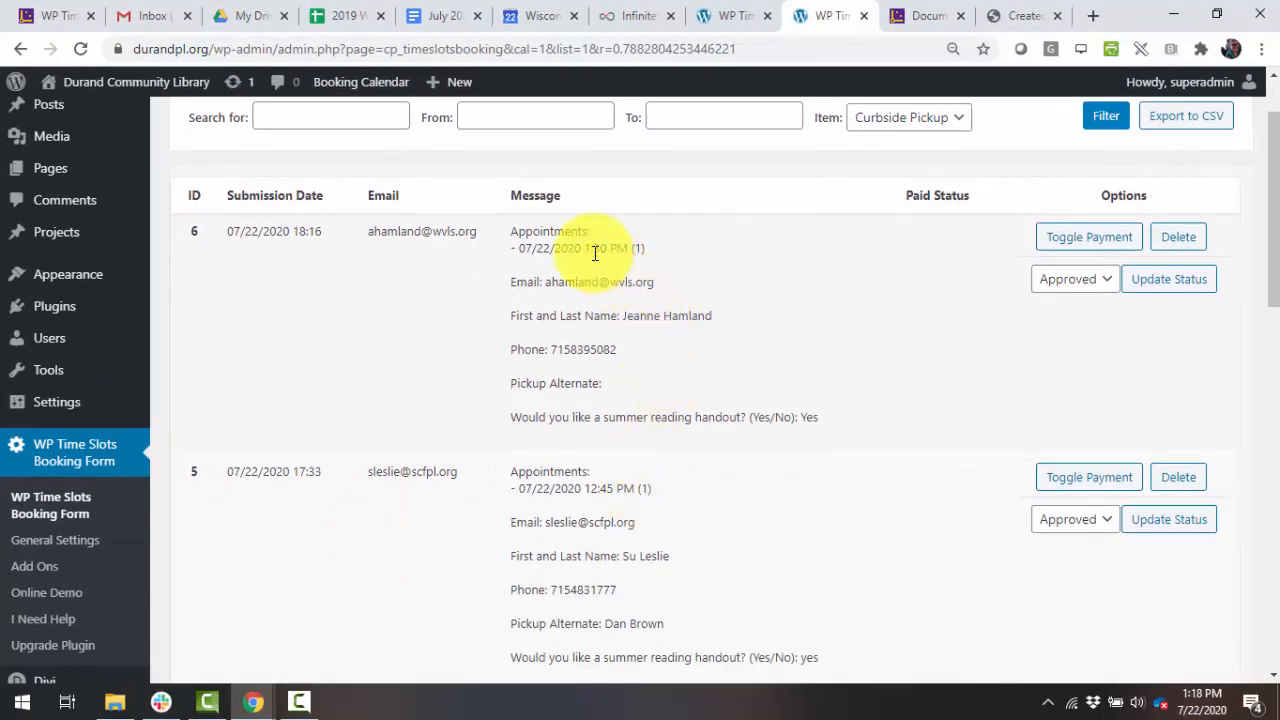
{"action": "left_click_drag", "start_coordinate": [233, 231], "coordinate": [324, 231]}
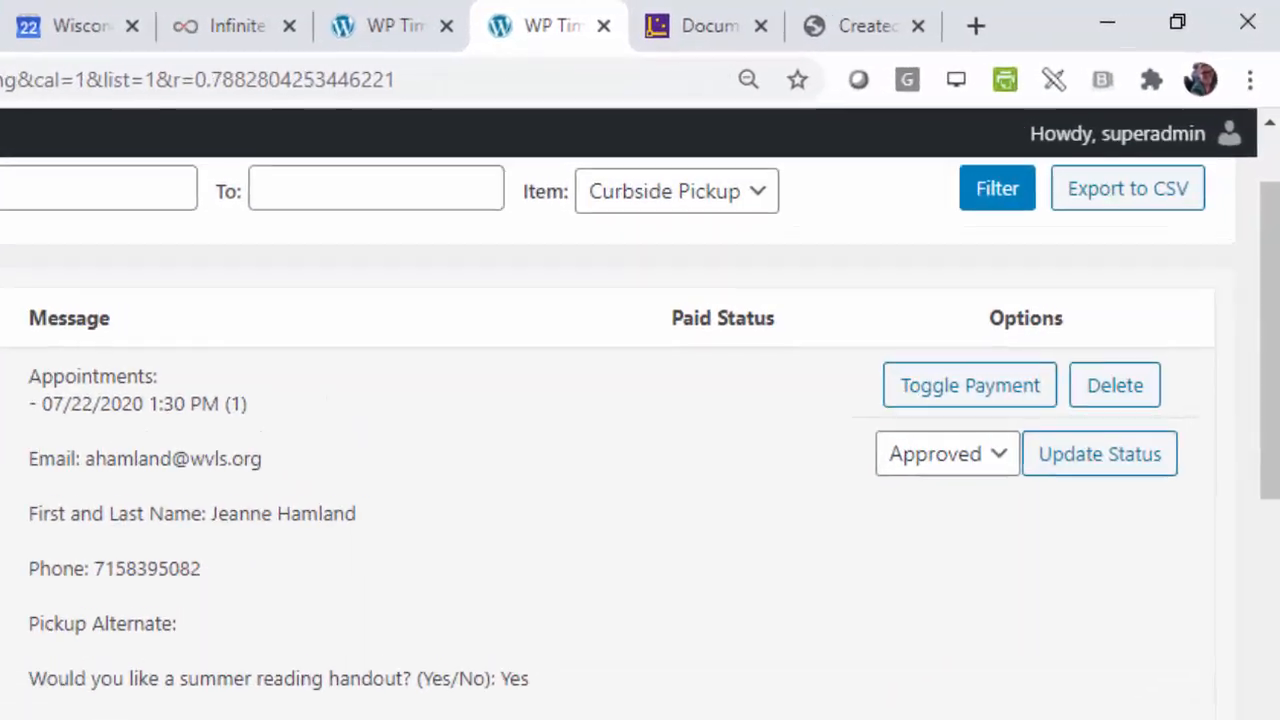
{"action": "scroll", "coordinate": [640, 400], "scroll_direction": "down", "scroll_amount": 1}
{"action": "scroll", "coordinate": [640, 440], "scroll_direction": "down", "scroll_amount": 1}
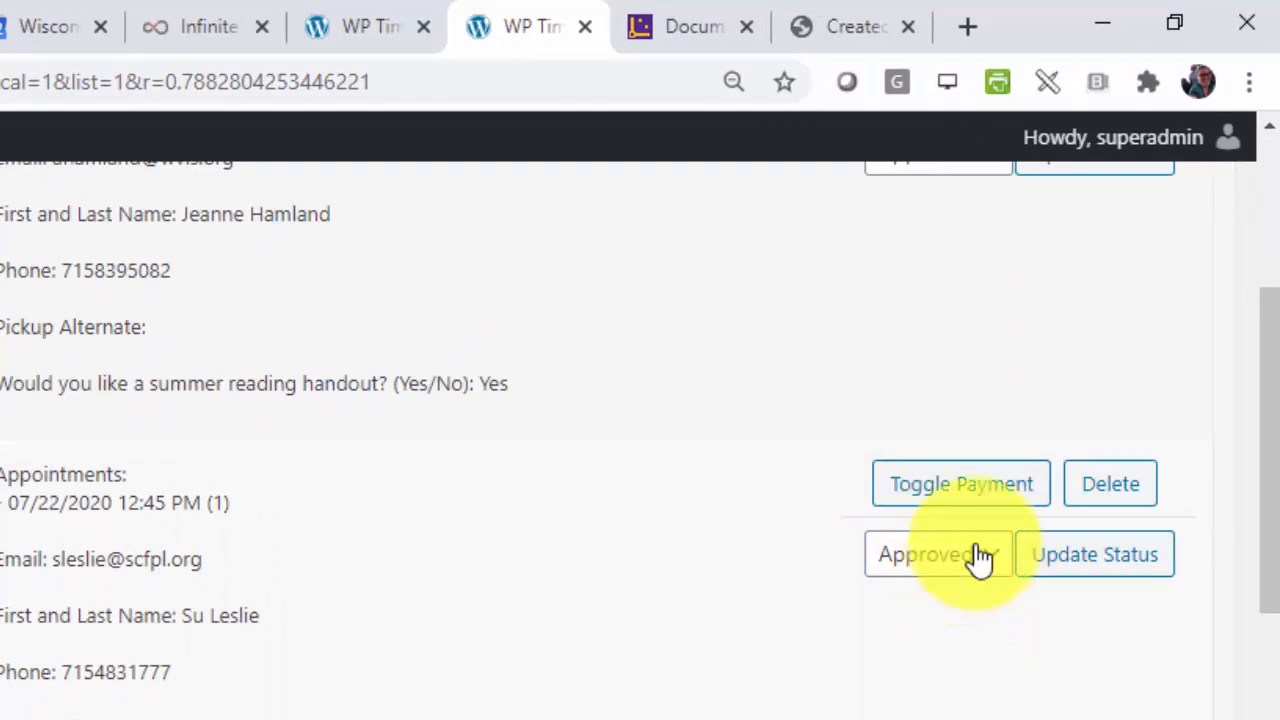
{"action": "scroll", "coordinate": [752, 698], "scroll_direction": "down", "scroll_amount": 3}
{"action": "scroll", "coordinate": [752, 698], "scroll_direction": "down", "scroll_amount": 3}
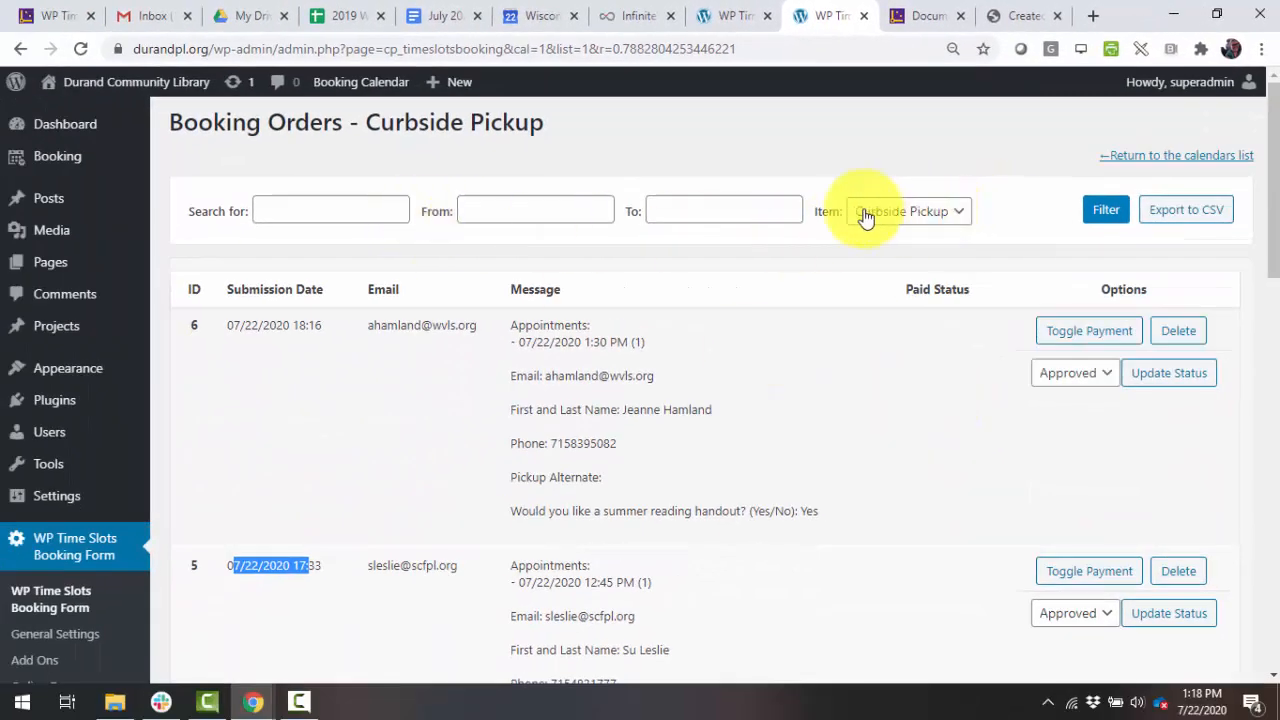
{"action": "left_click", "coordinate": [20, 52]}
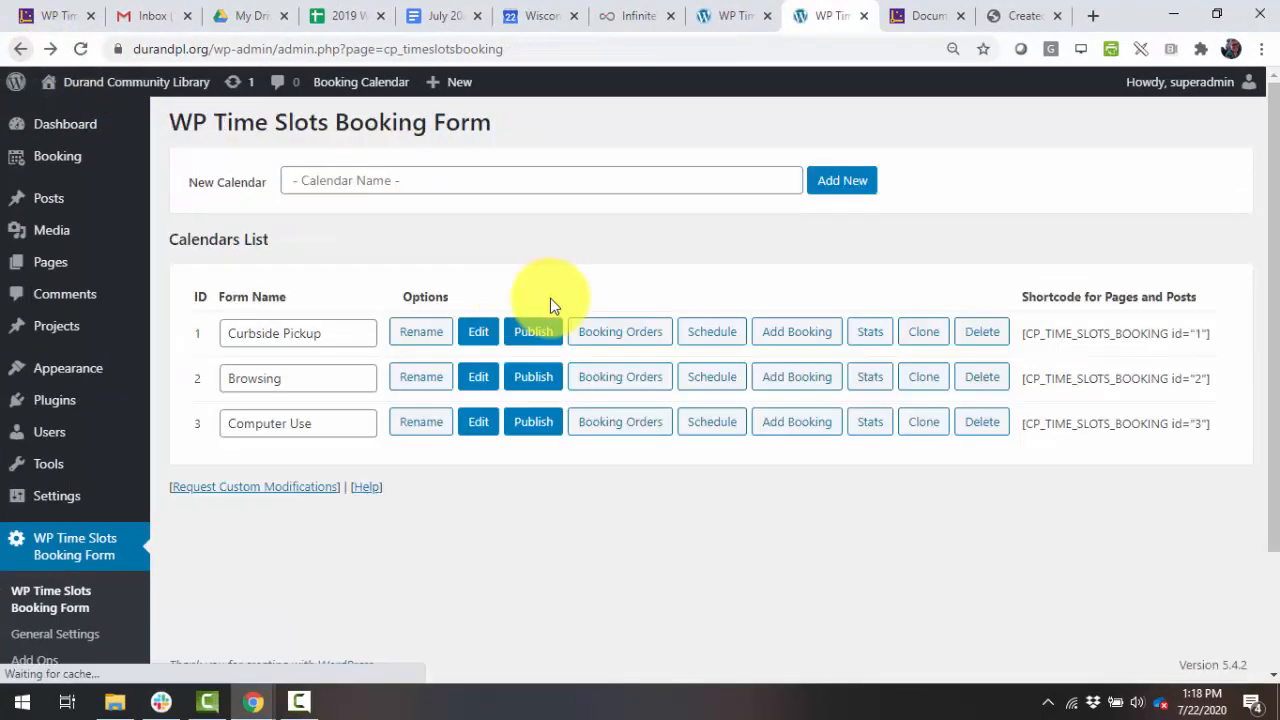
- Open the Curbside Pickup schedule and display the bookings for July 22, 2020 in day view
{"action": "left_click", "coordinate": [729, 338]}
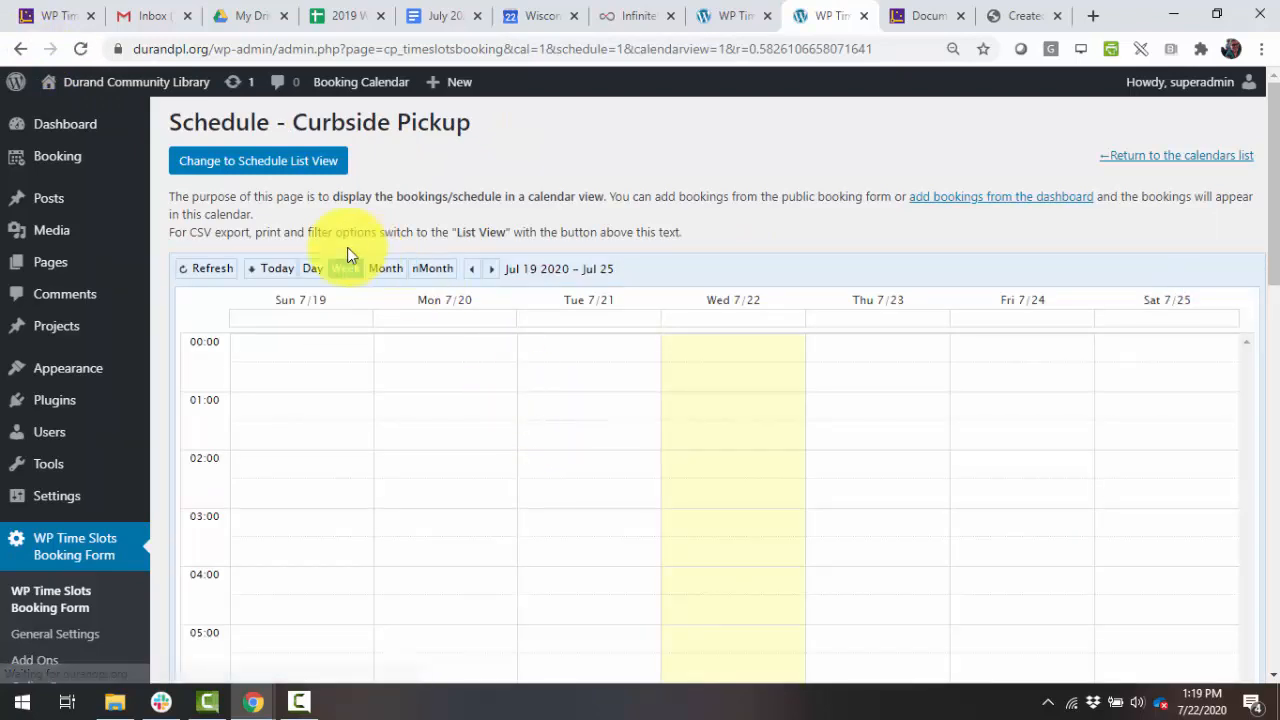
{"action": "left_click", "coordinate": [311, 270]}
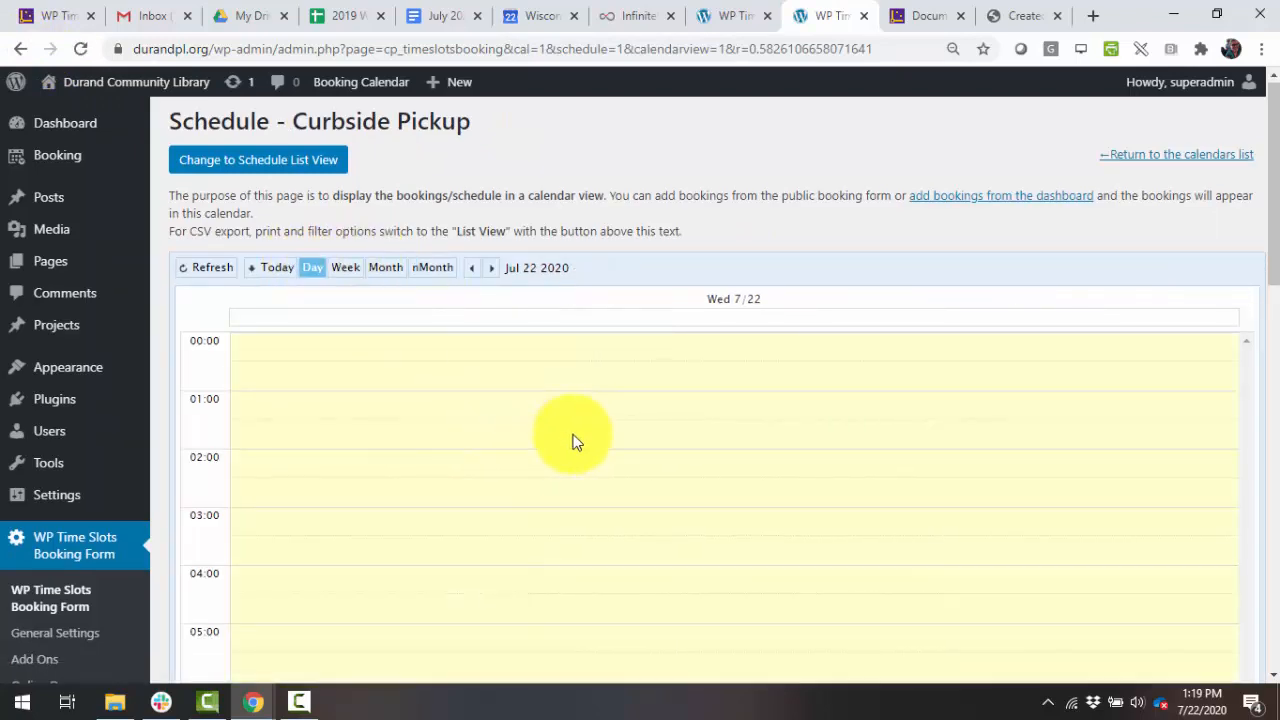
{"action": "scroll", "coordinate": [571, 437], "scroll_direction": "down", "scroll_amount": 5}
{"action": "left_click", "coordinate": [573, 441]}
{"action": "scroll", "coordinate": [763, 320], "scroll_direction": "down", "scroll_amount": 3}
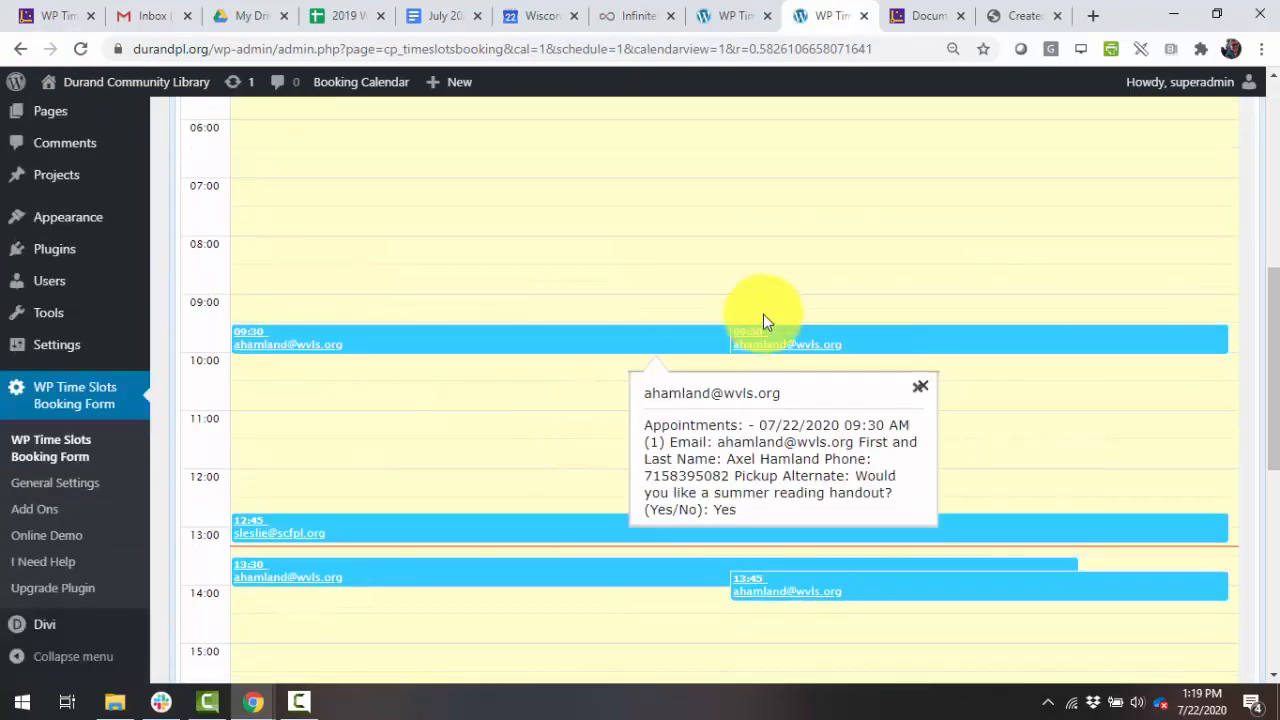
- Compare the details of the two 09:30 bookings in the Curbside Pickup day schedule
{"action": "left_click", "coordinate": [806, 343]}
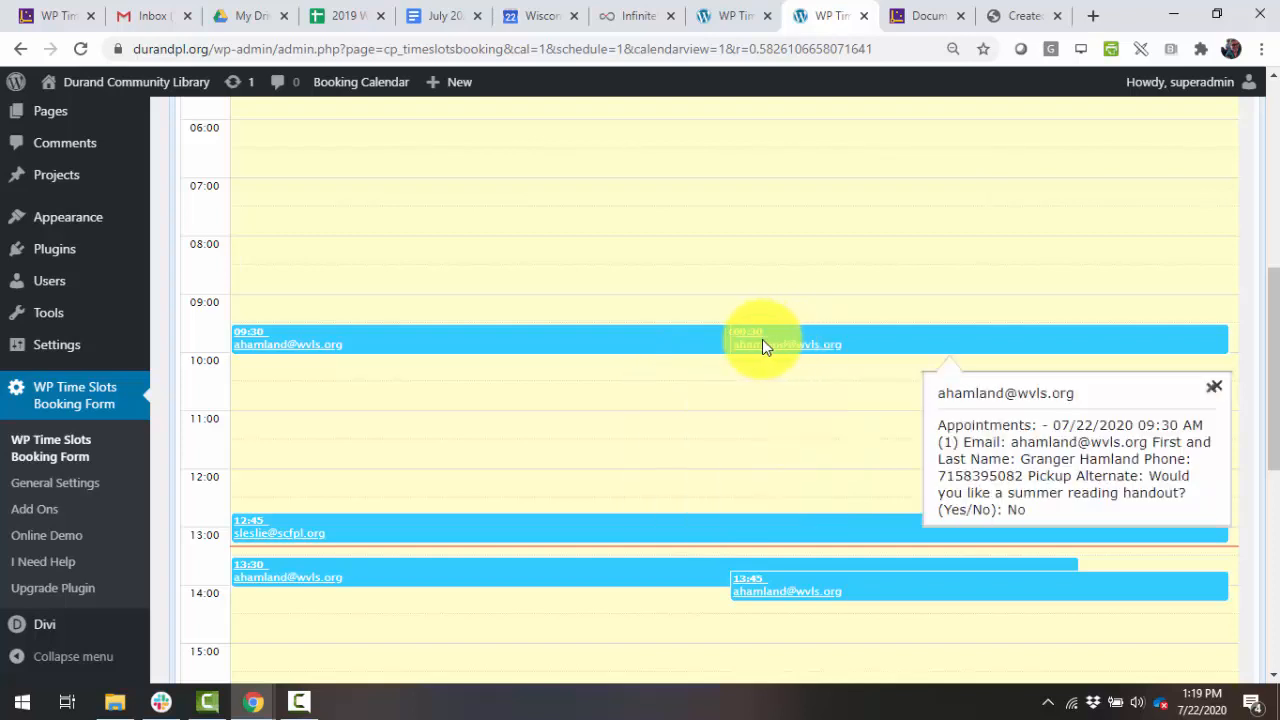
{"action": "left_click", "coordinate": [466, 343]}
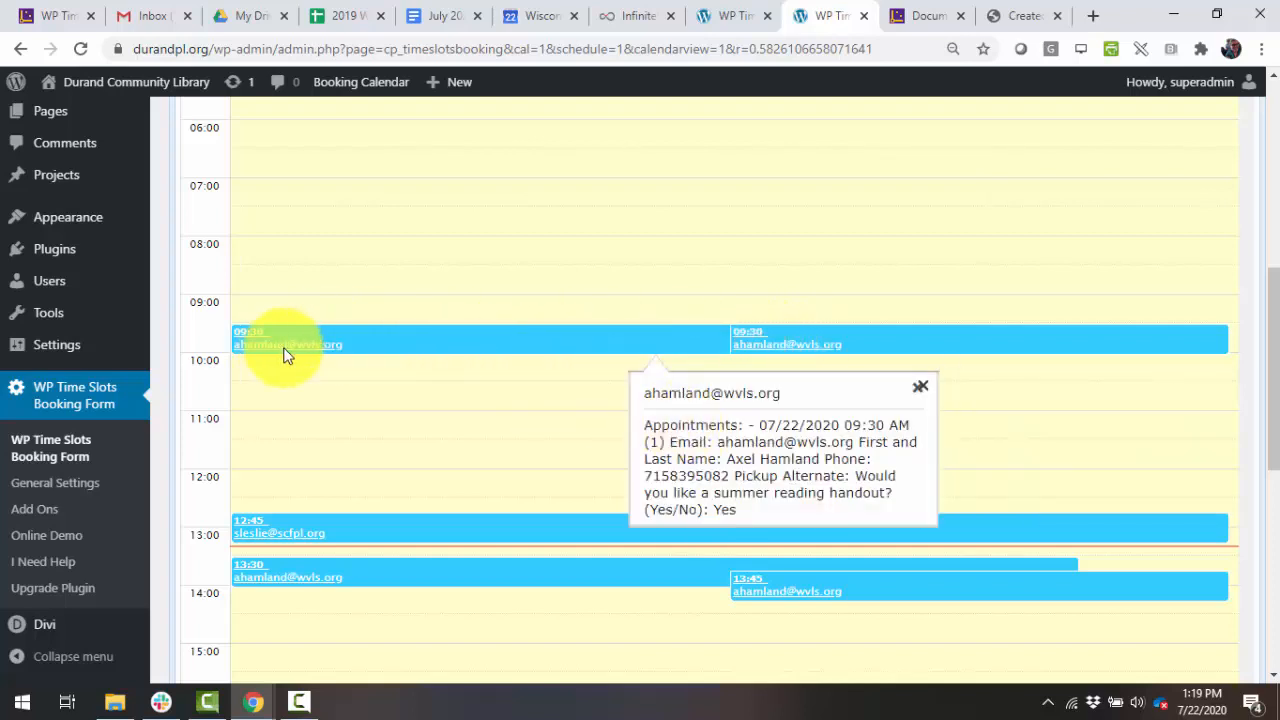
{"action": "left_click", "coordinate": [798, 345]}
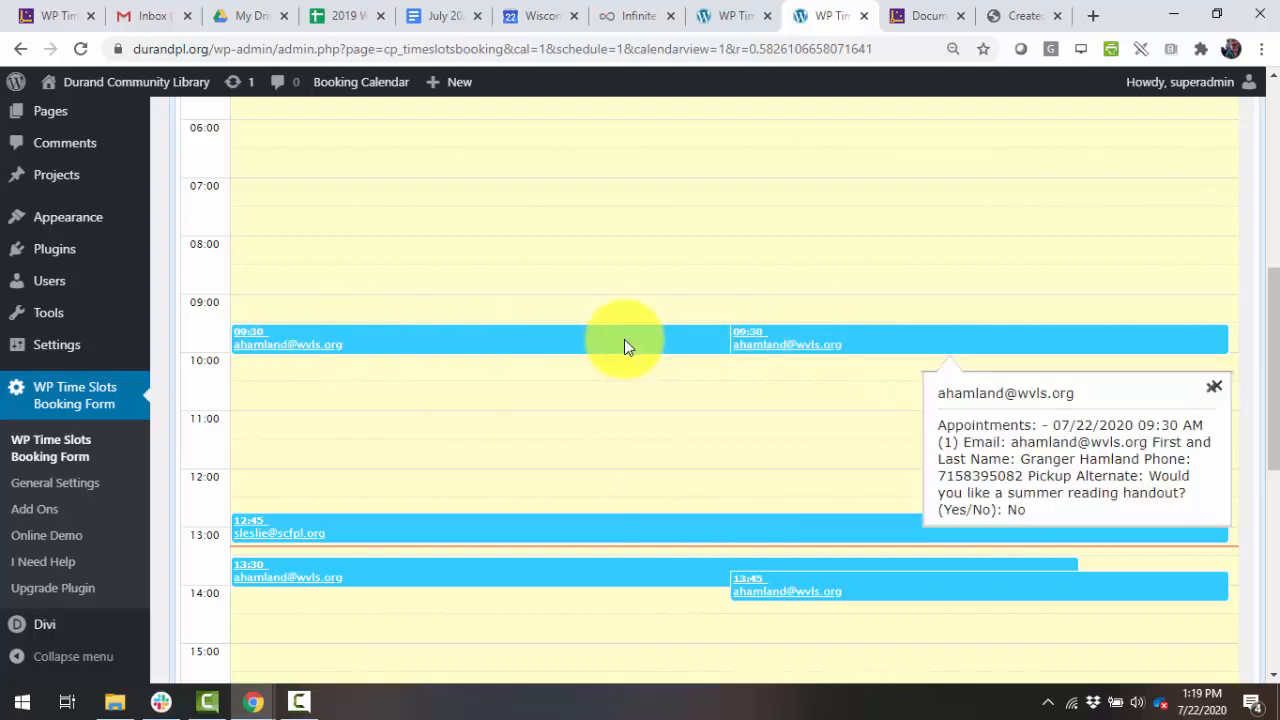
{"action": "left_click", "coordinate": [624, 343]}
{"action": "left_click", "coordinate": [770, 345]}
{"action": "scroll", "coordinate": [576, 436], "scroll_direction": "down", "scroll_amount": 1}
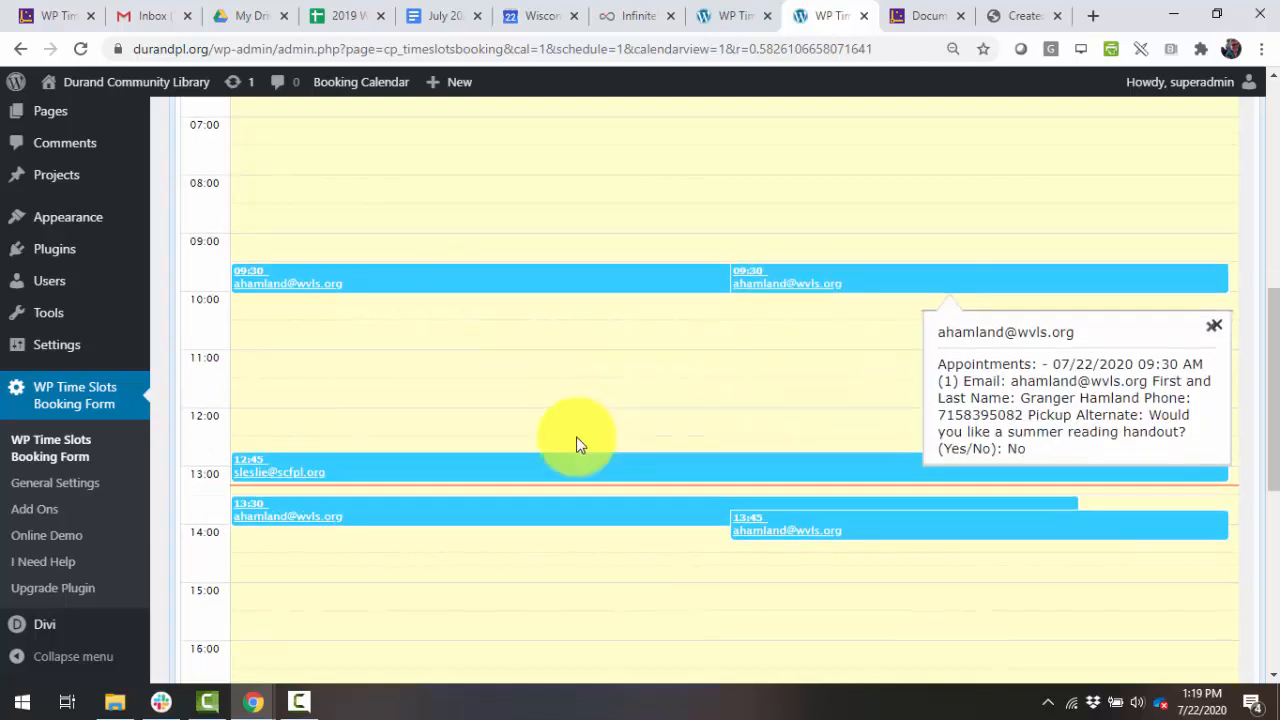
- Compare the details of the 13:30 and 13:45 bookings, including their pickup alternates
{"action": "scroll", "coordinate": [576, 443], "scroll_direction": "down", "scroll_amount": 2}
{"action": "left_click", "coordinate": [422, 390]}
{"action": "left_click", "coordinate": [812, 404]}
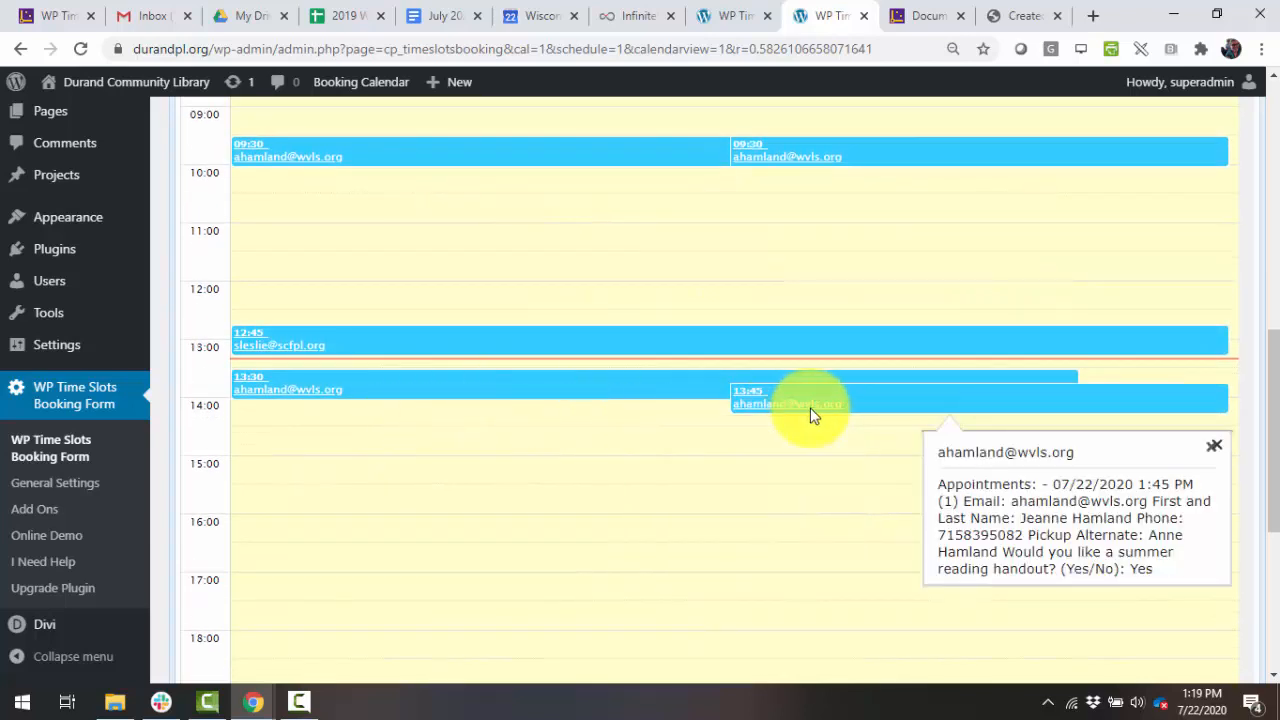
{"action": "left_click", "coordinate": [571, 388]}
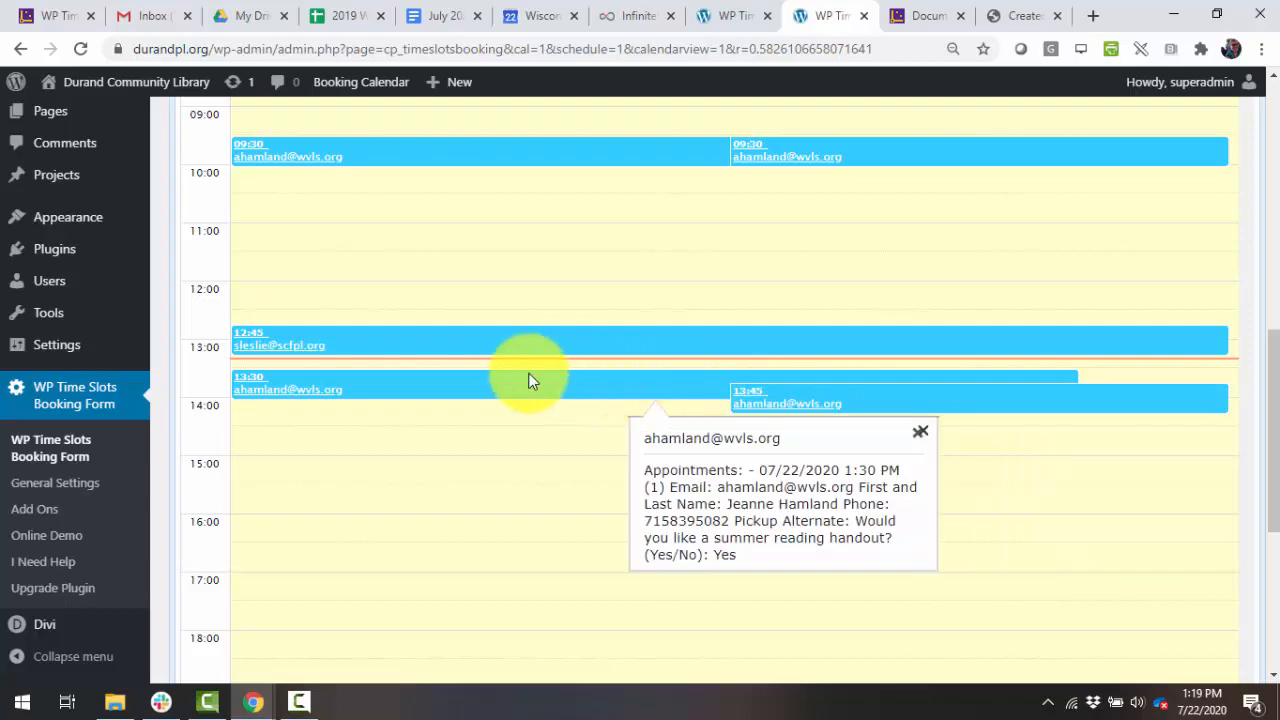
{"action": "left_click", "coordinate": [782, 397]}
{"action": "left_click", "coordinate": [565, 392]}
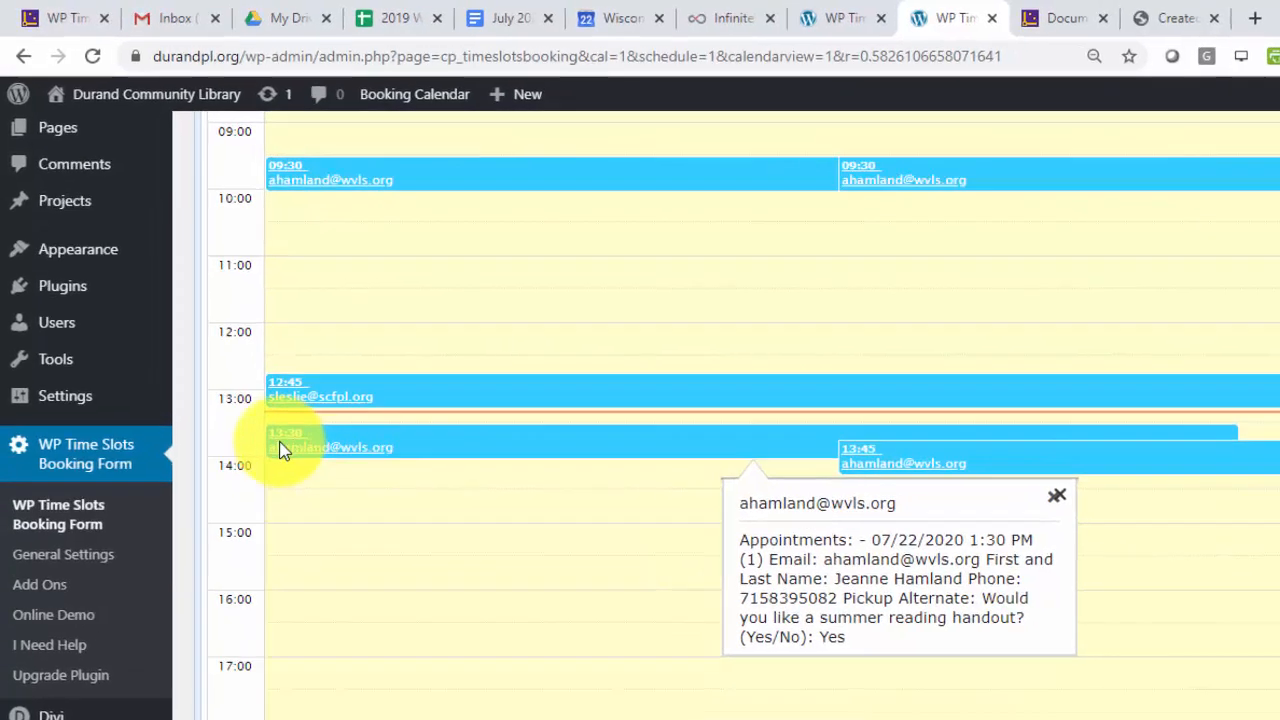
{"action": "left_click", "coordinate": [833, 402]}
- Look through the rest of the day's schedule and change the Curbside Pickup schedule to list view
{"action": "scroll", "coordinate": [339, 637], "scroll_direction": "down", "scroll_amount": 5}
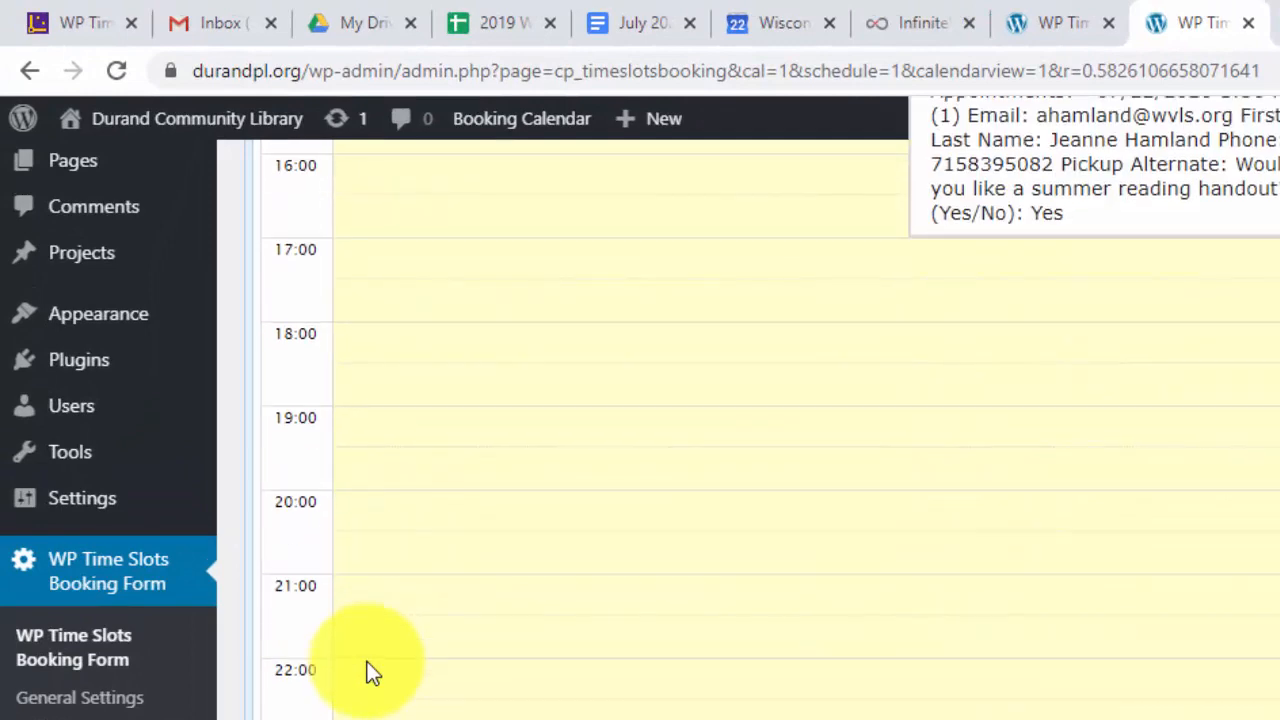
{"action": "scroll", "coordinate": [347, 637], "scroll_direction": "up", "scroll_amount": 9}
{"action": "scroll", "coordinate": [368, 662], "scroll_direction": "up", "scroll_amount": 8}
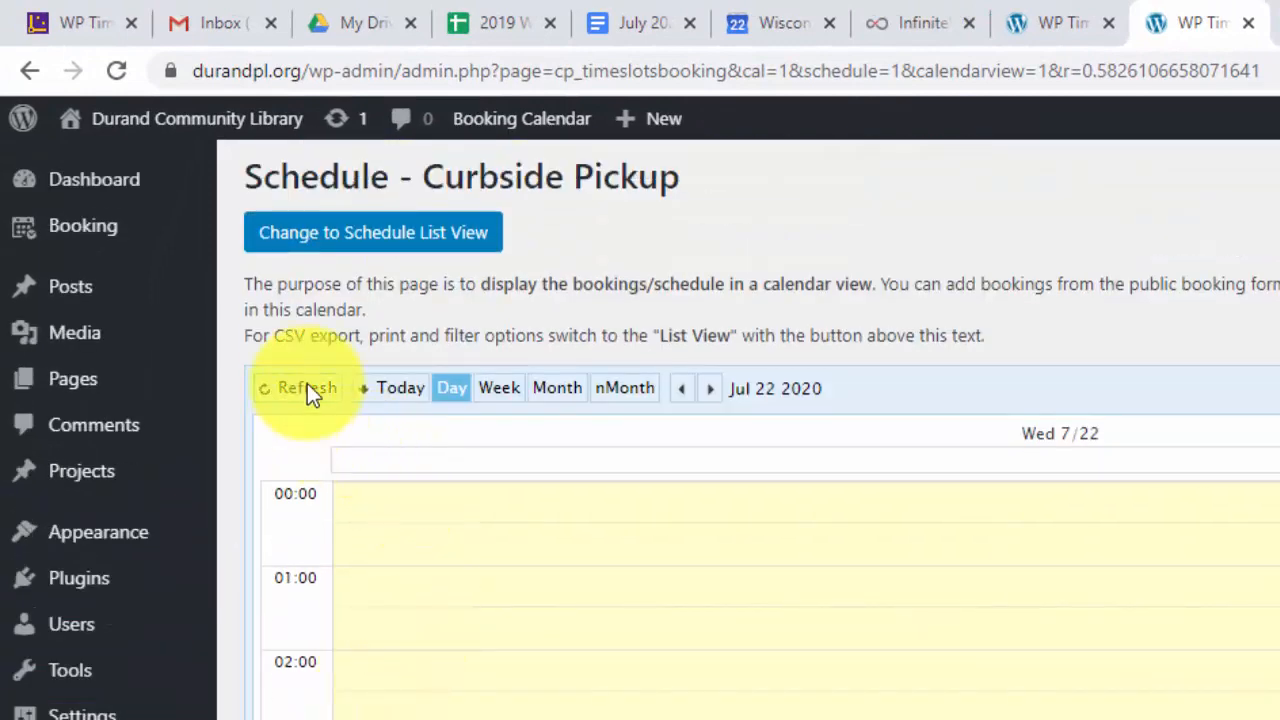
{"action": "left_click", "coordinate": [386, 250]}
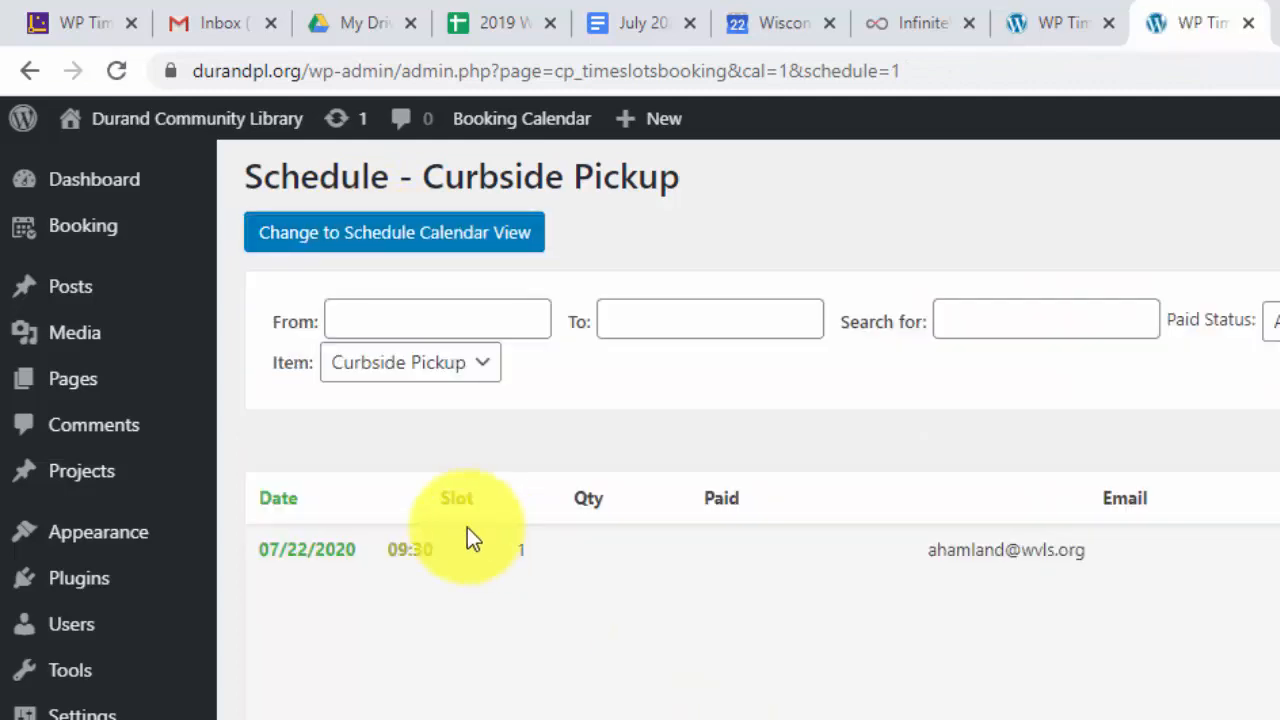
- Review the listed Curbside Pickup bookings, their slots and patron data, down to the print option and back to the filters
{"action": "scroll", "coordinate": [429, 606], "scroll_direction": "down", "scroll_amount": 3}
{"action": "scroll", "coordinate": [429, 606], "scroll_direction": "down", "scroll_amount": 10}
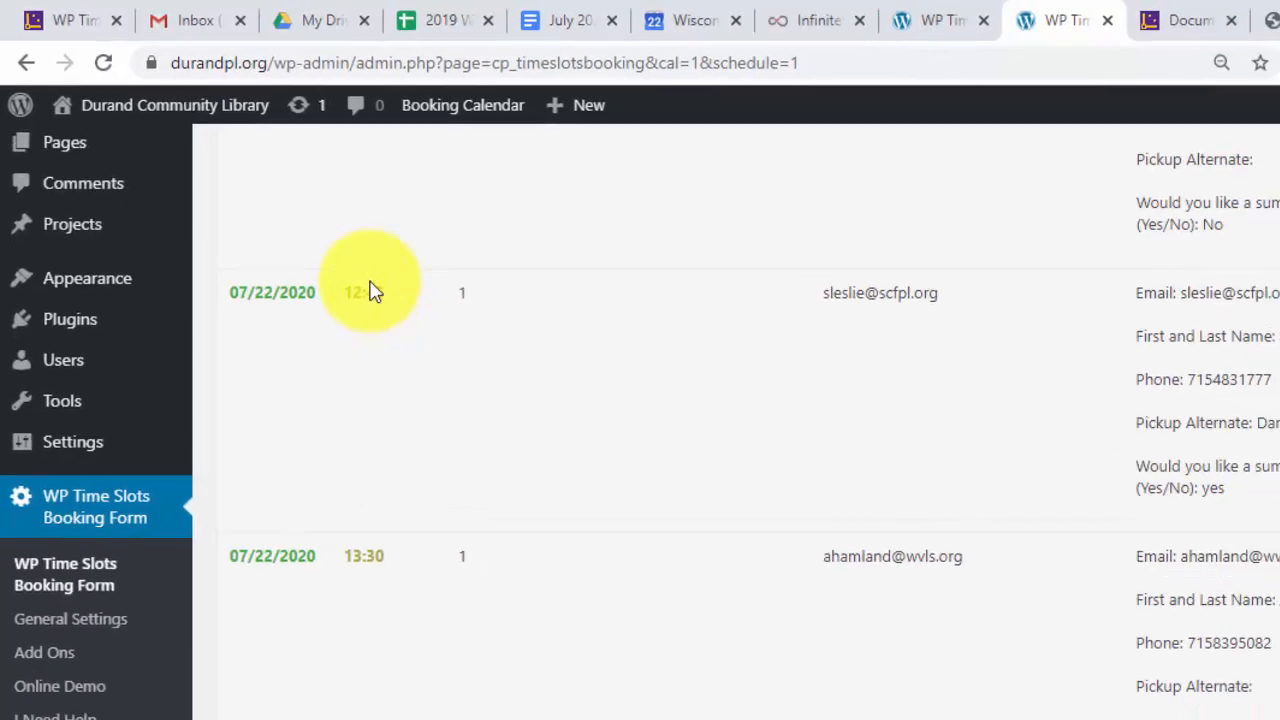
{"action": "scroll", "coordinate": [378, 516], "scroll_direction": "down", "scroll_amount": 2}
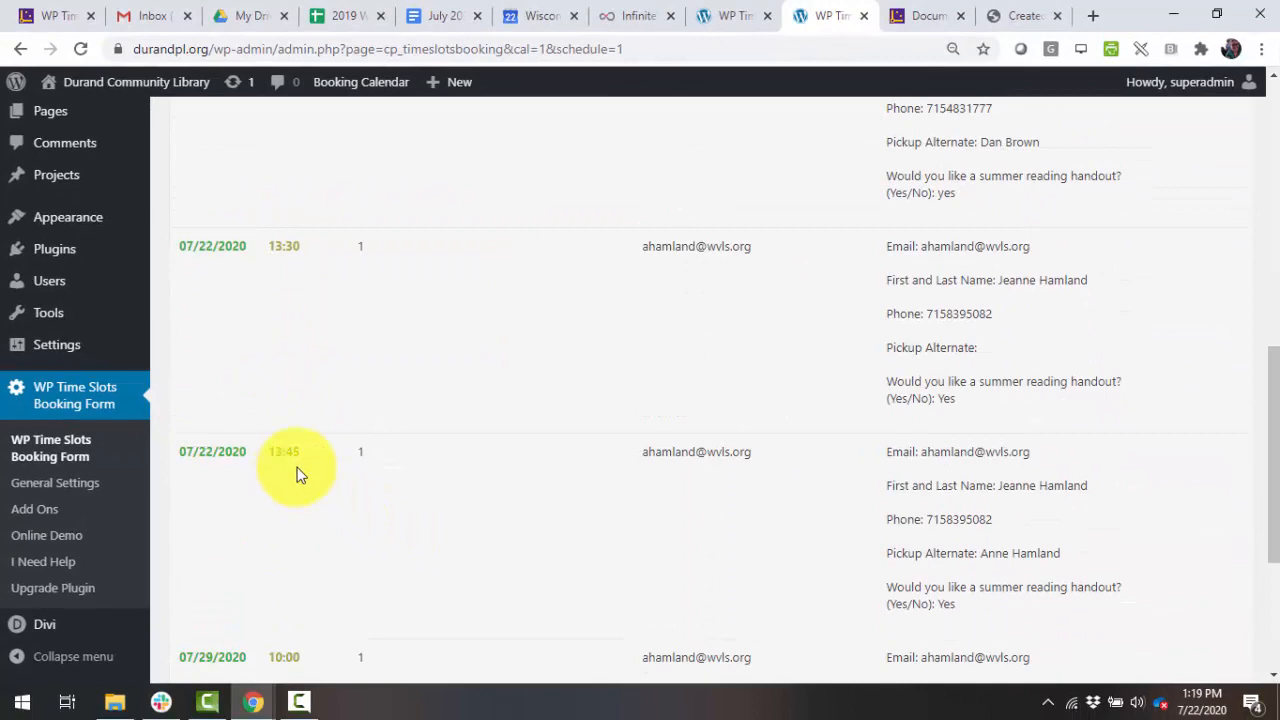
{"action": "scroll", "coordinate": [577, 586], "scroll_direction": "down", "scroll_amount": 2}
{"action": "scroll", "coordinate": [513, 582], "scroll_direction": "down", "scroll_amount": 1}
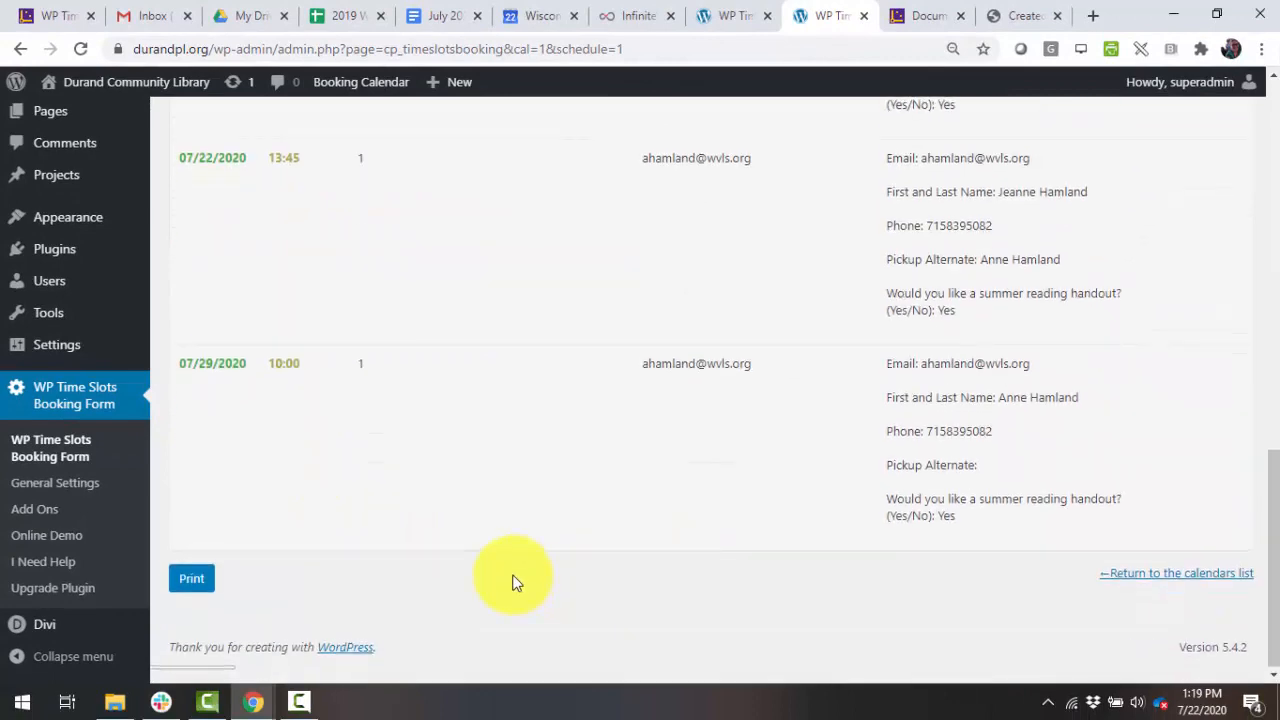
{"action": "scroll", "coordinate": [513, 583], "scroll_direction": "up", "scroll_amount": 10}
{"action": "scroll", "coordinate": [511, 586], "scroll_direction": "down", "scroll_amount": 9}
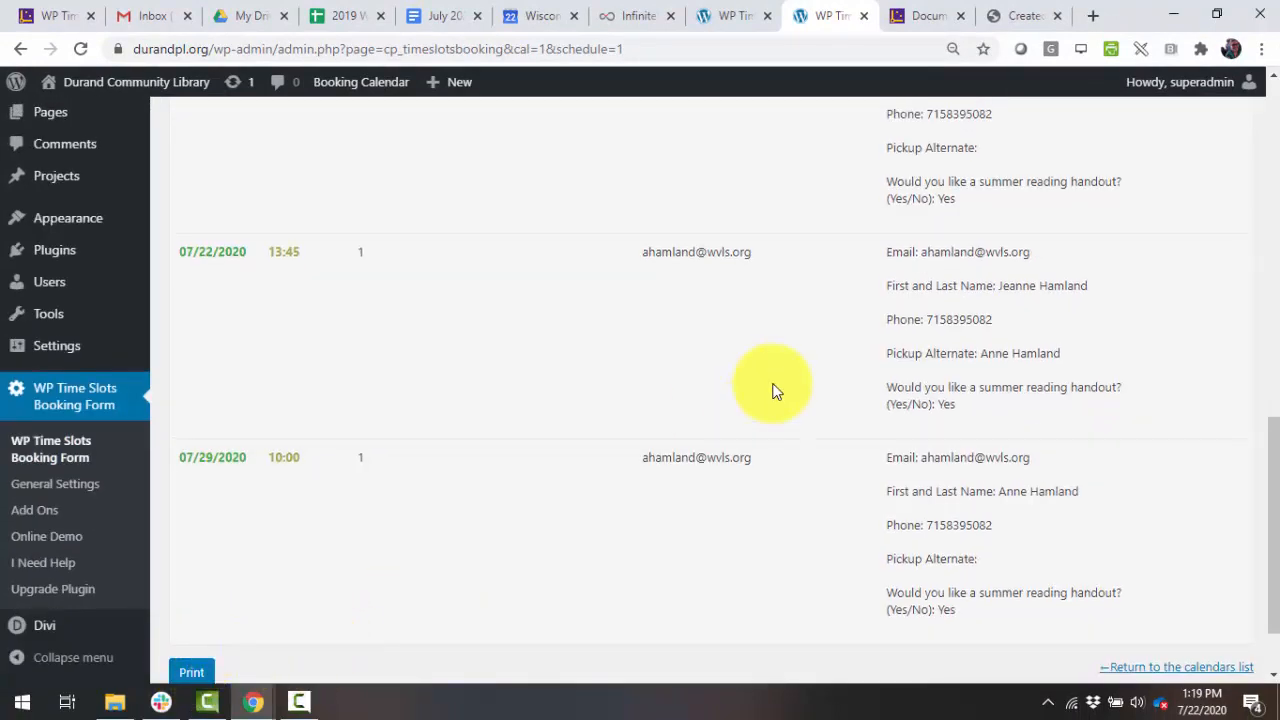
{"action": "scroll", "coordinate": [778, 395], "scroll_direction": "up", "scroll_amount": 10}
{"action": "scroll", "coordinate": [783, 390], "scroll_direction": "up", "scroll_amount": 1}
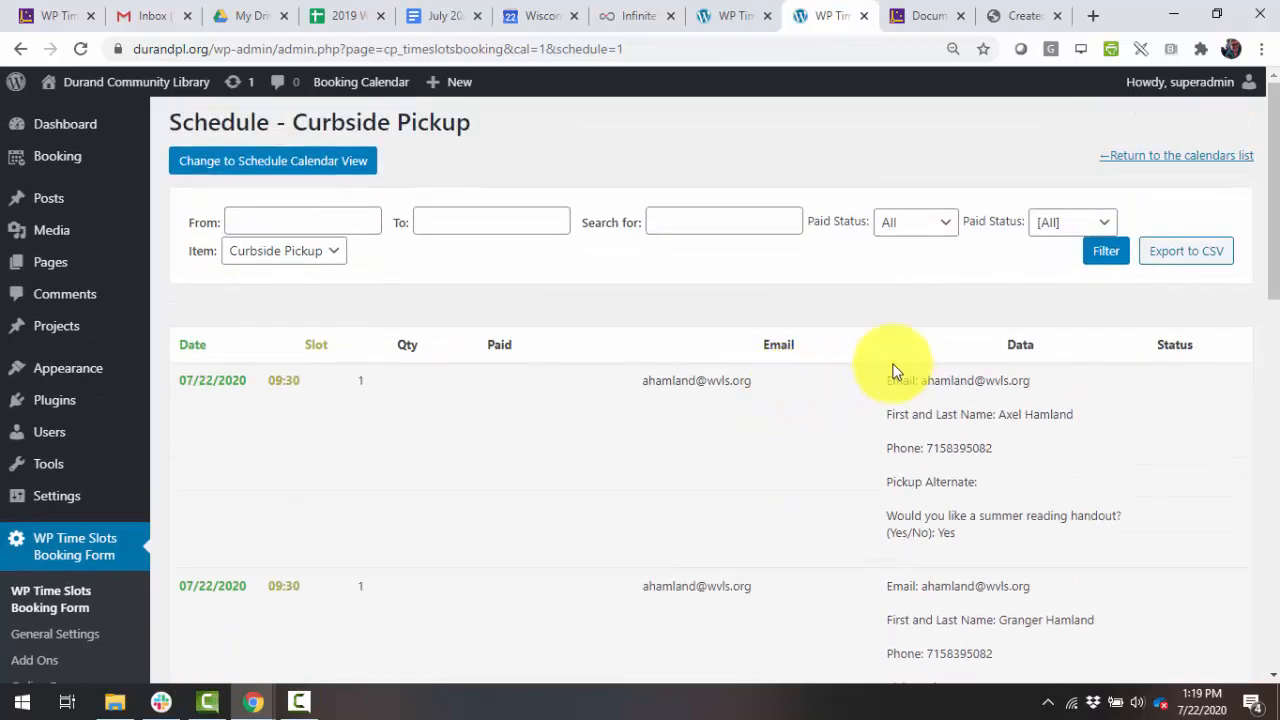
- Export the Curbside Pickup schedule to CSV and open the downloaded file in Excel
{"action": "left_click", "coordinate": [1200, 256]}
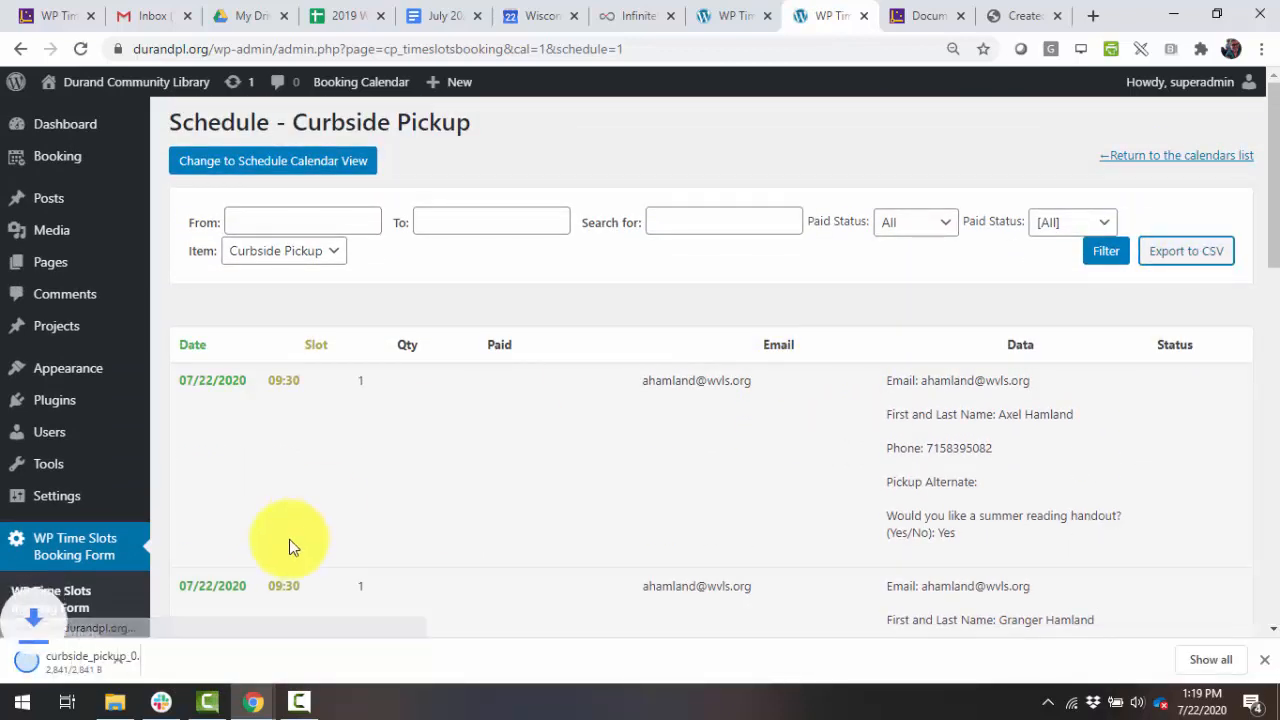
{"action": "left_click", "coordinate": [80, 668]}
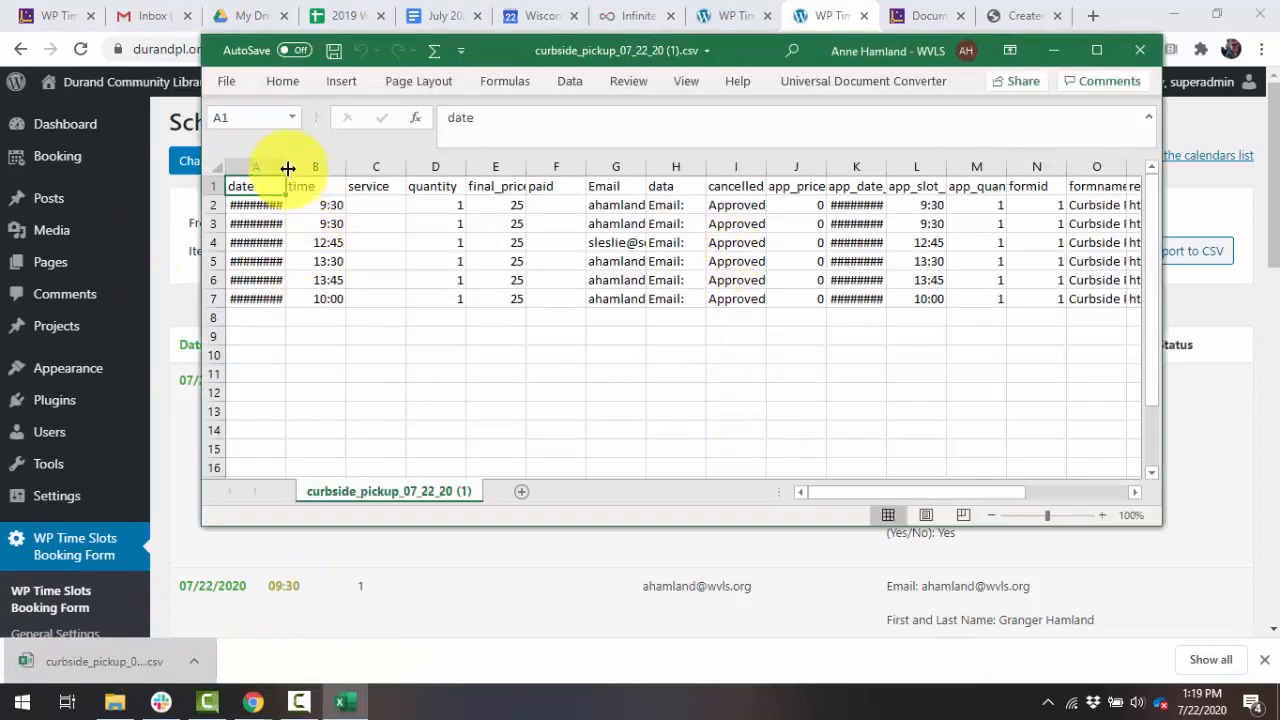
- Widen the date column and the First and Last Name column so their full values can be read
{"action": "left_click_drag", "start_coordinate": [287, 168], "coordinate": [414, 171]}
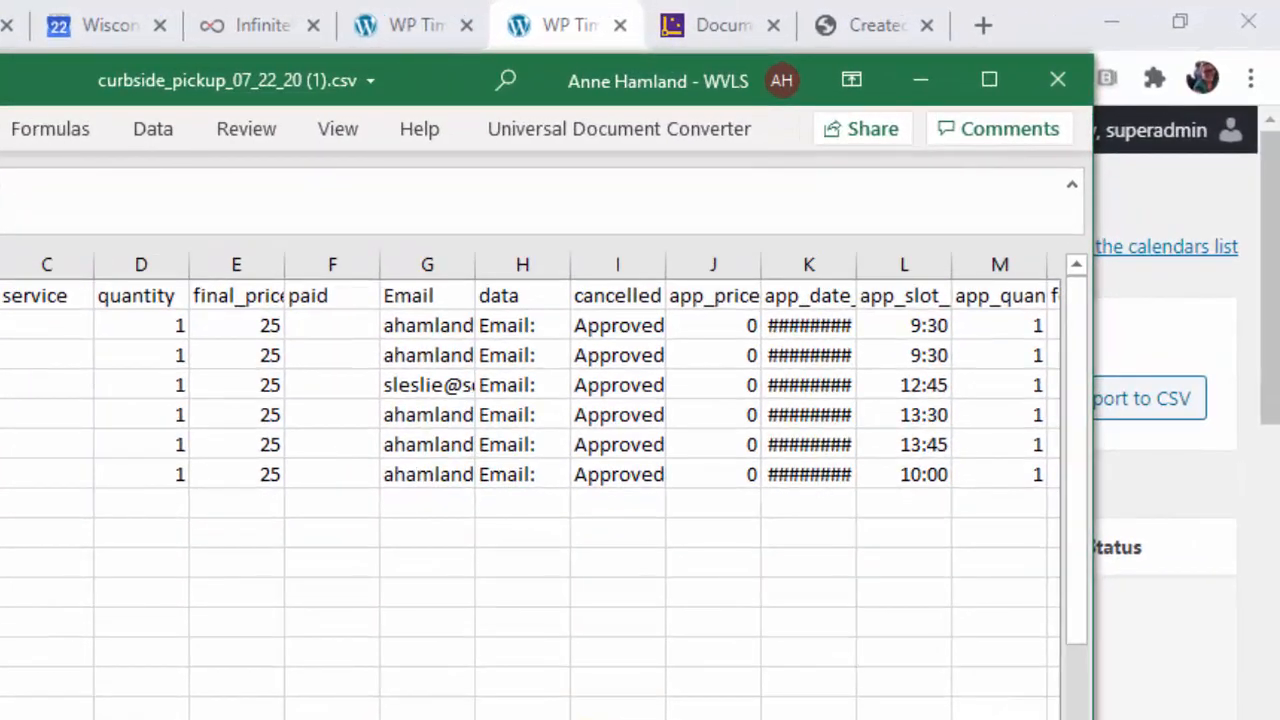
{"action": "scroll", "coordinate": [530, 480], "scroll_direction": "right", "scroll_amount": 3}
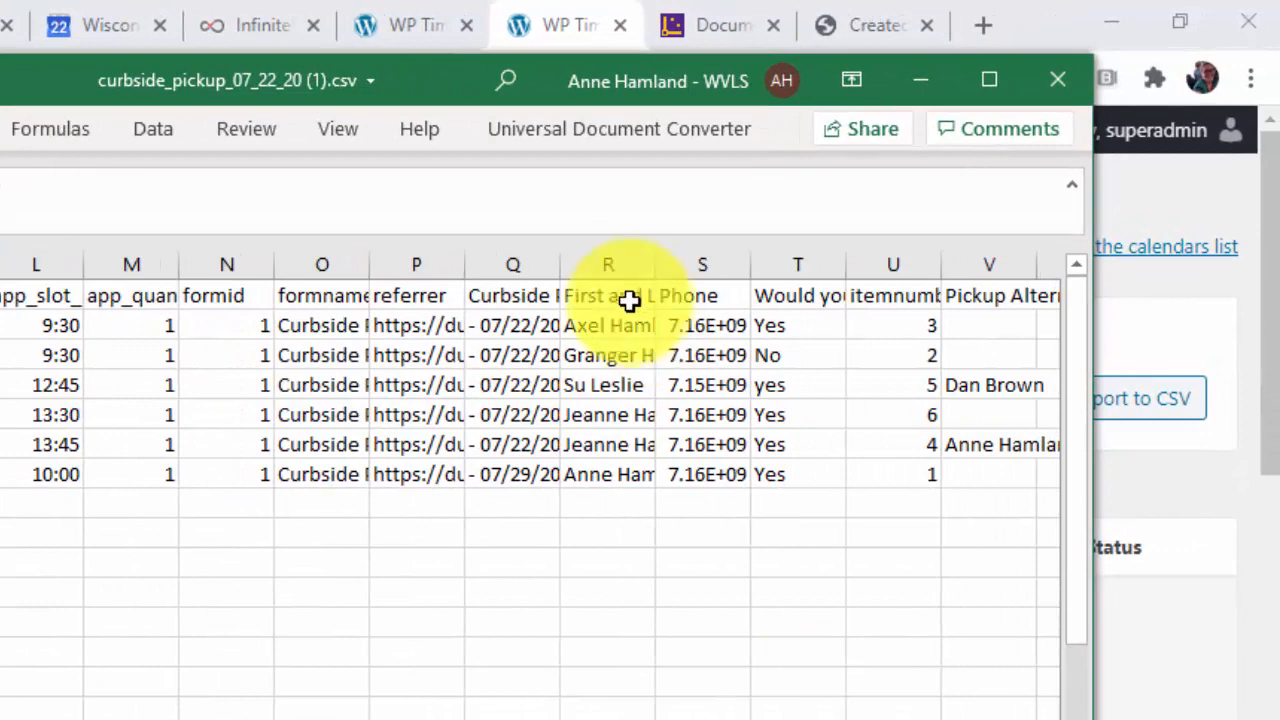
{"action": "left_click_drag", "start_coordinate": [656, 262], "coordinate": [832, 257]}
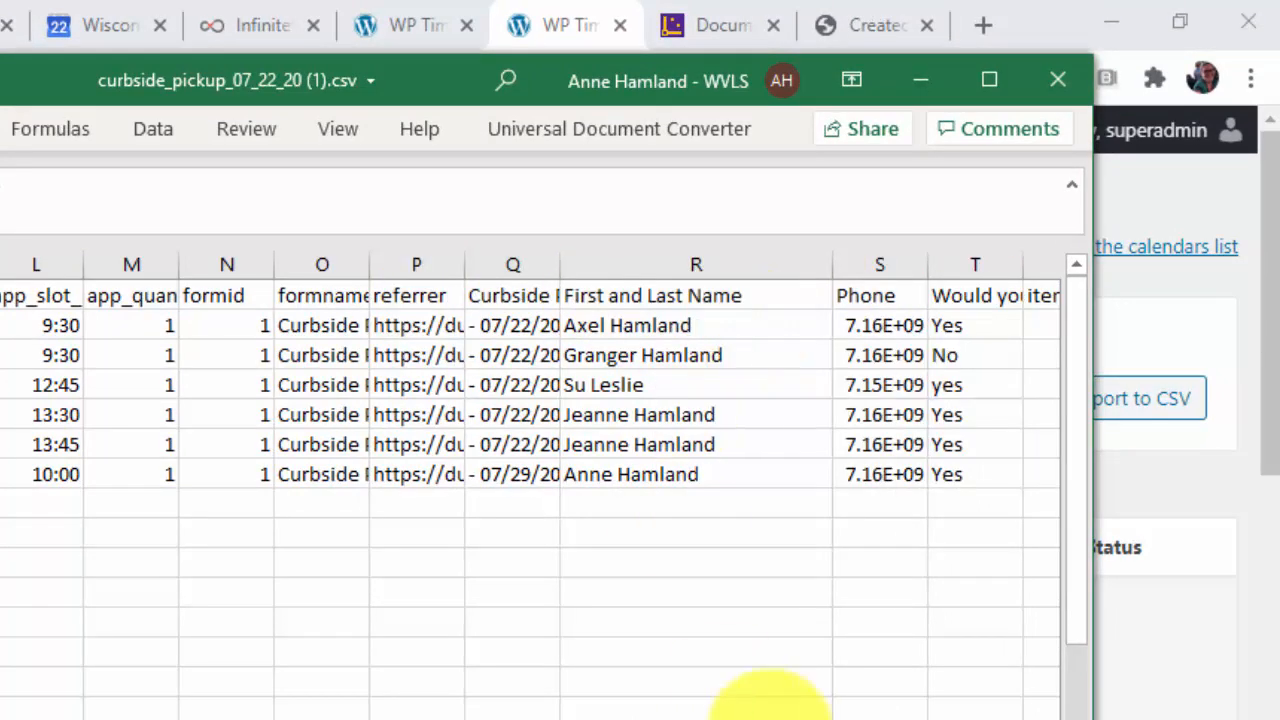
{"action": "left_click_drag", "start_coordinate": [928, 272], "coordinate": [1093, 273]}
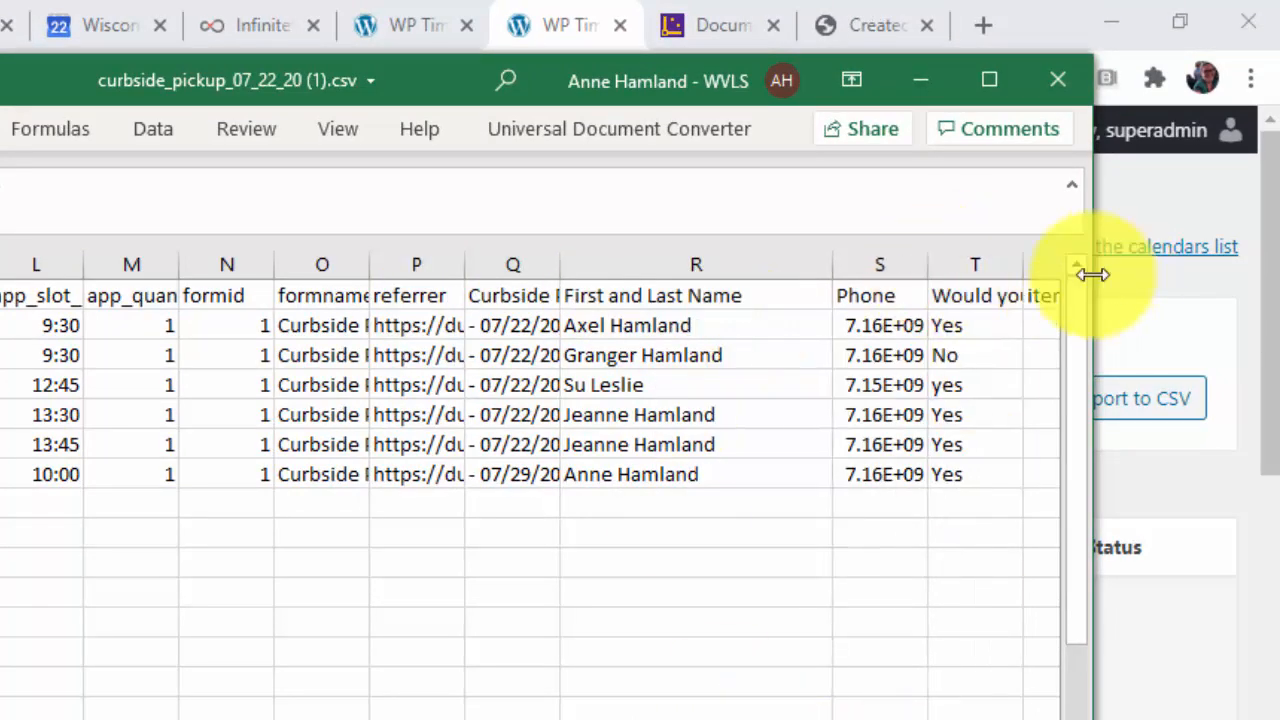
{"action": "right_click", "coordinate": [876, 262]}
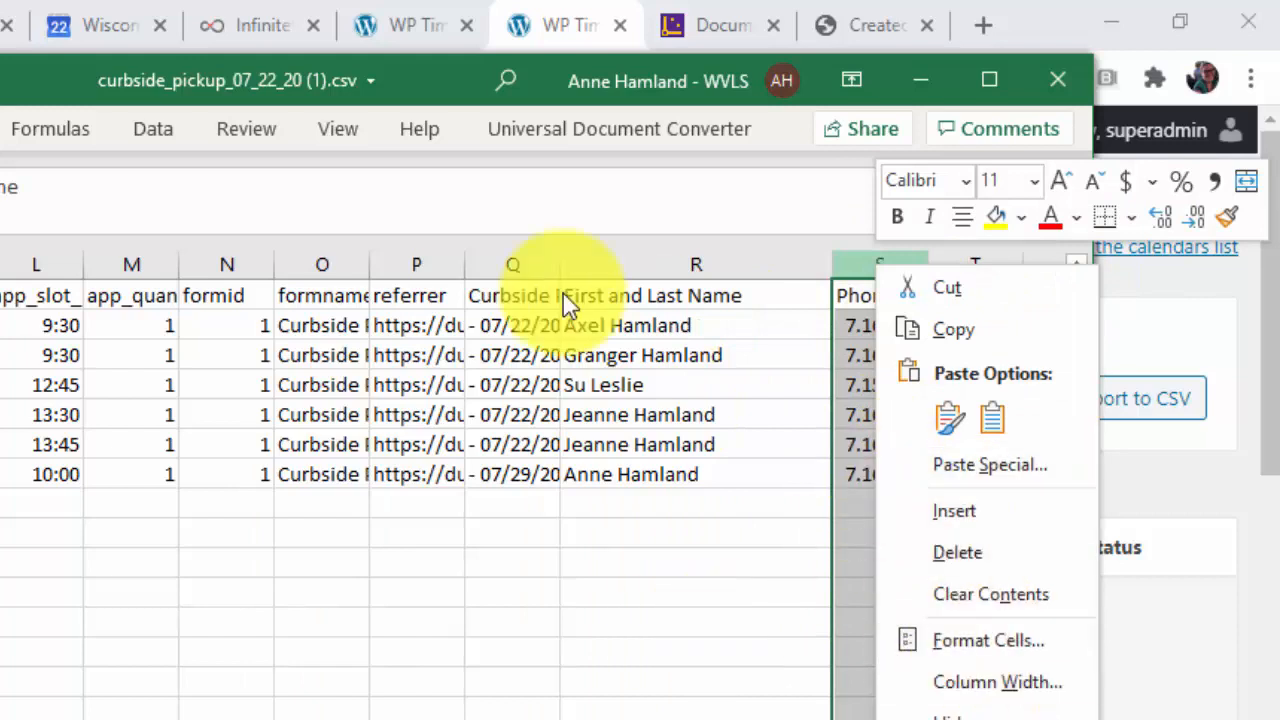
{"action": "key", "text": "Escape"}
{"action": "left_click", "coordinate": [840, 385]}
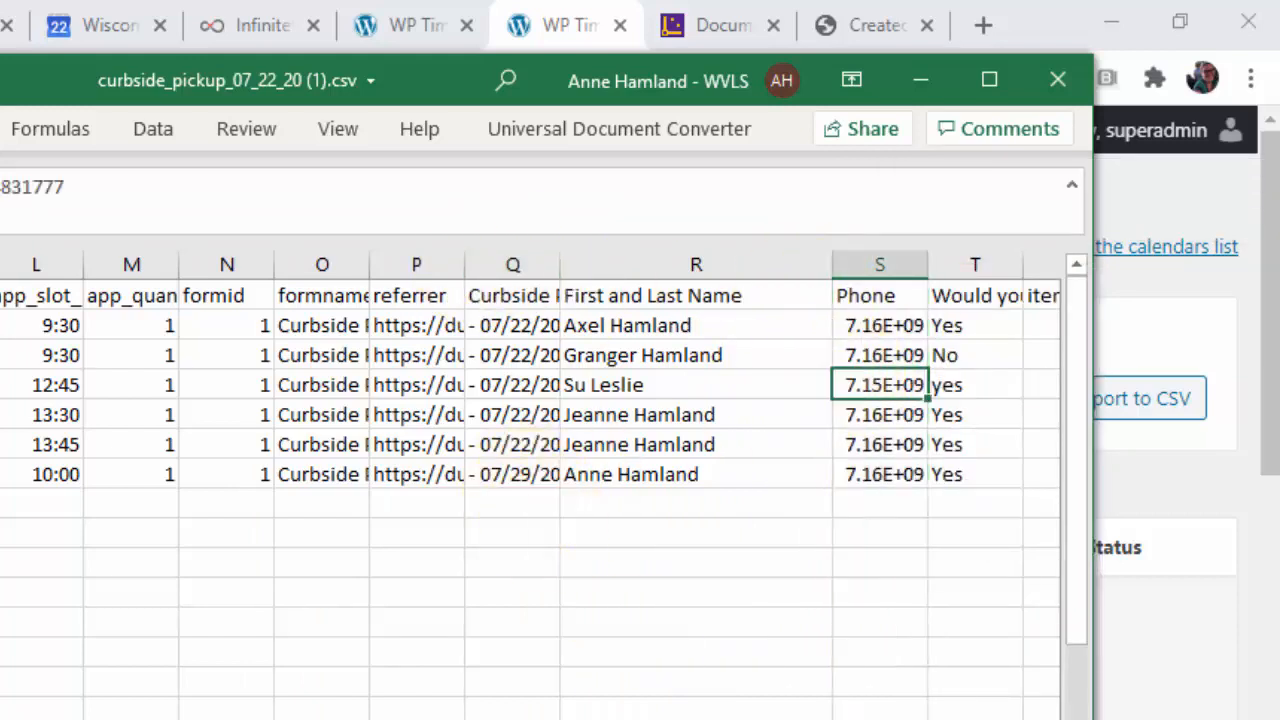
- Examine the summer reading handout answers in the exported bookings, go back to the first columns and close the CSV file
{"action": "scroll", "coordinate": [771, 437], "scroll_direction": "right", "scroll_amount": 2}
{"action": "left_click_drag", "start_coordinate": [794, 318], "coordinate": [794, 491]}
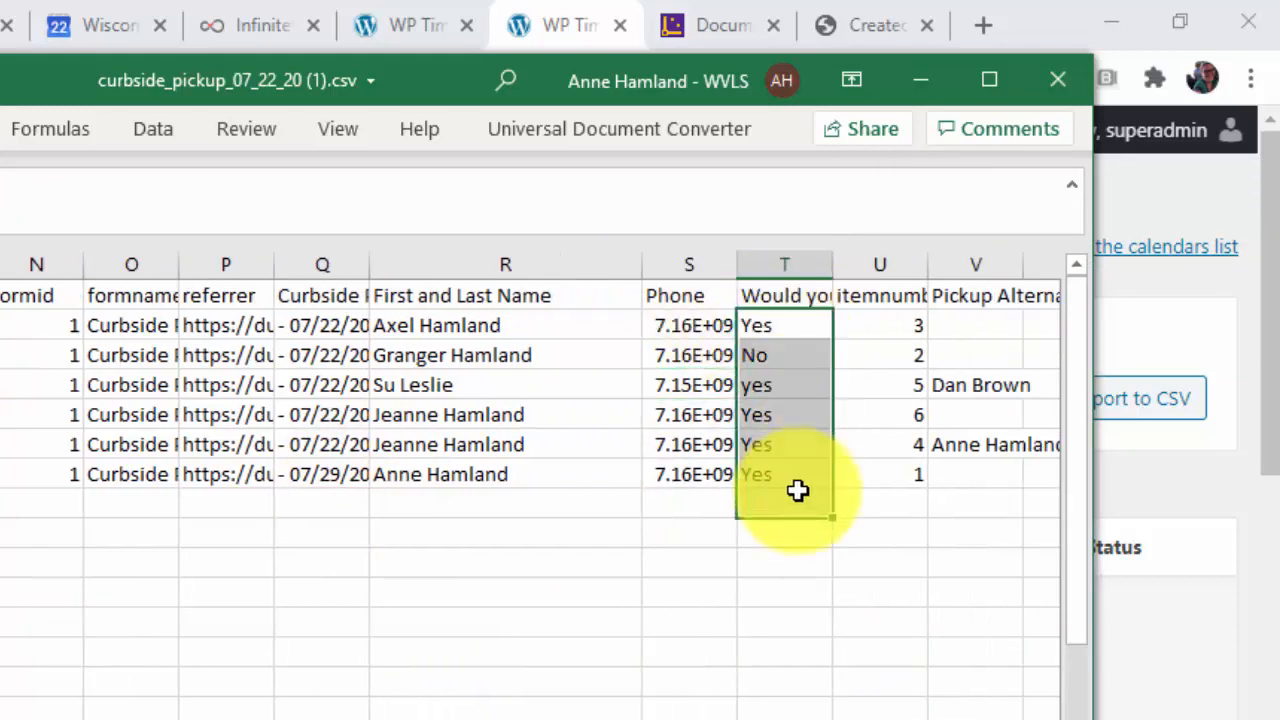
{"action": "left_click", "coordinate": [805, 414]}
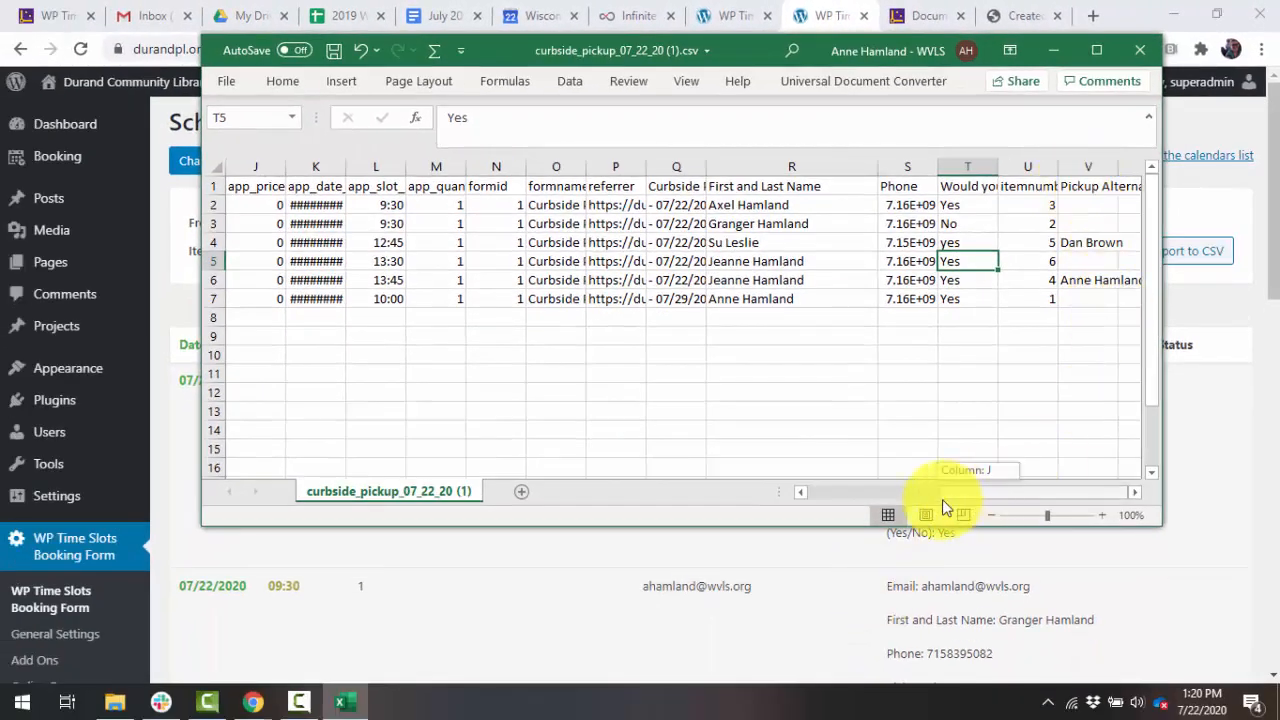
{"action": "left_click_drag", "start_coordinate": [942, 500], "coordinate": [829, 493]}
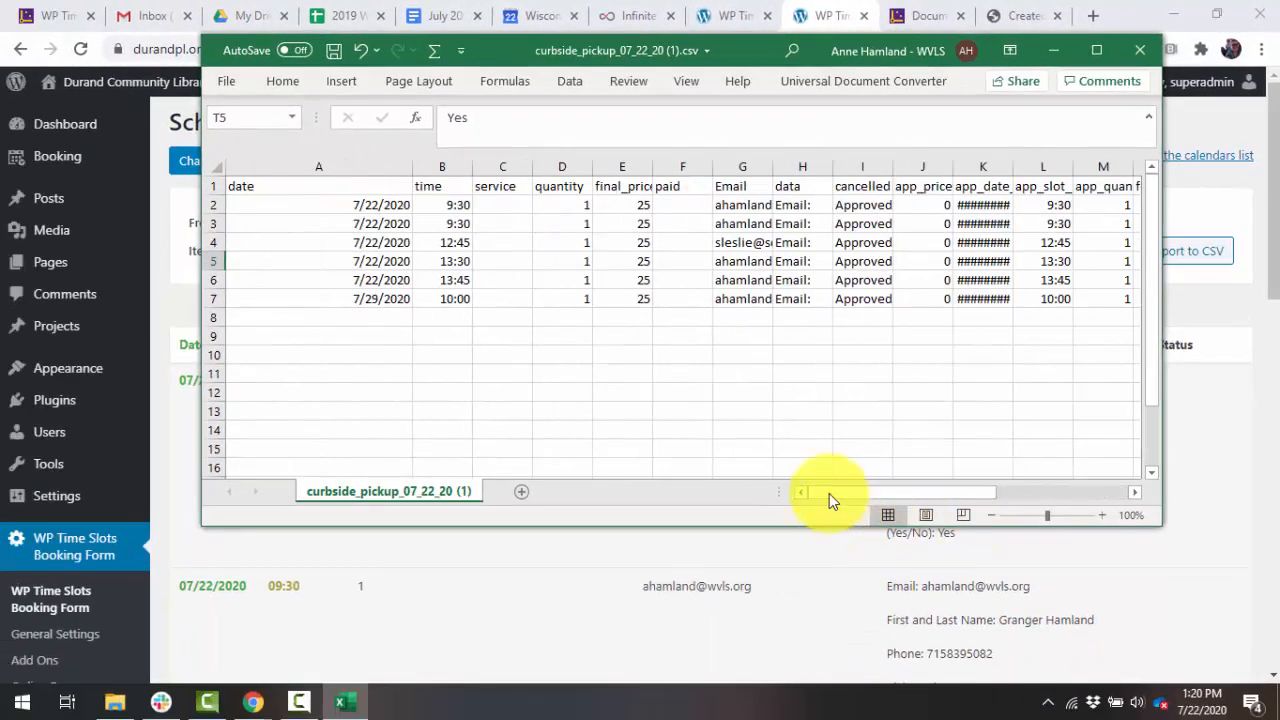
{"action": "left_click", "coordinate": [1141, 57]}
{"action": "left_click", "coordinate": [634, 380]}
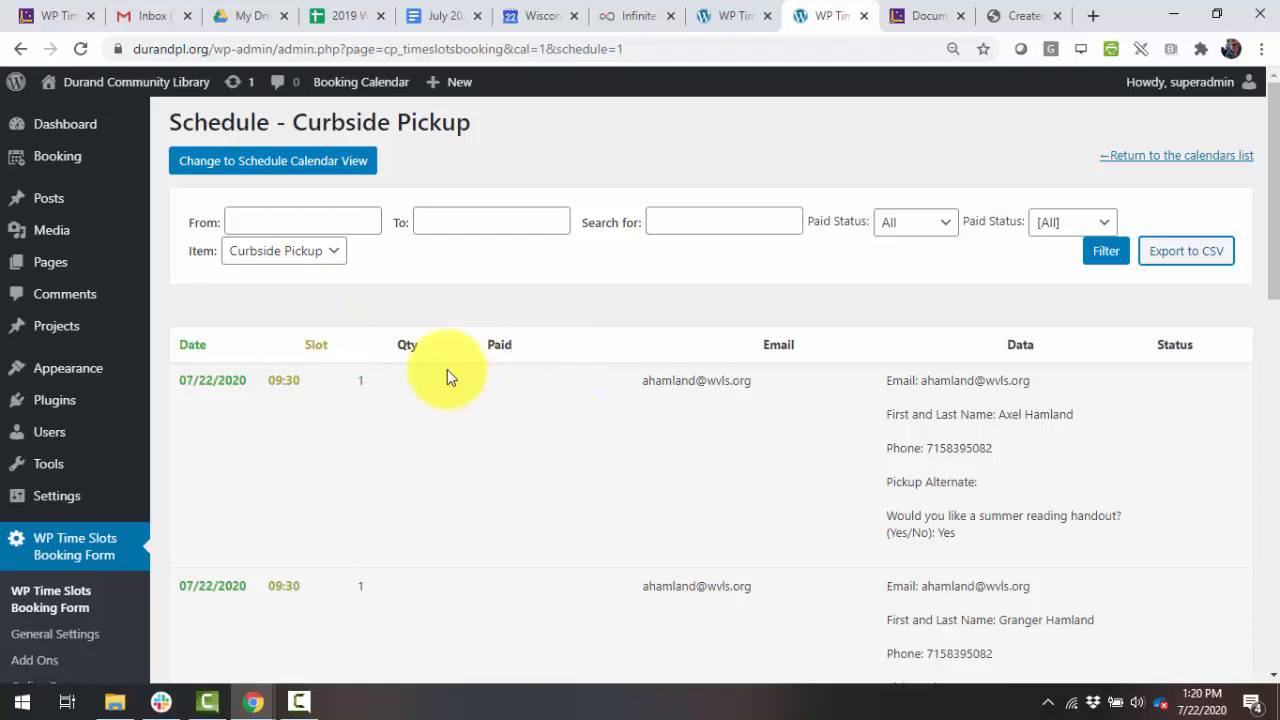
- Return from the Curbside Pickup schedule to the calendars list and open the Curbside Pickup calendar for editing
{"action": "scroll", "coordinate": [346, 590], "scroll_direction": "down", "scroll_amount": 2}
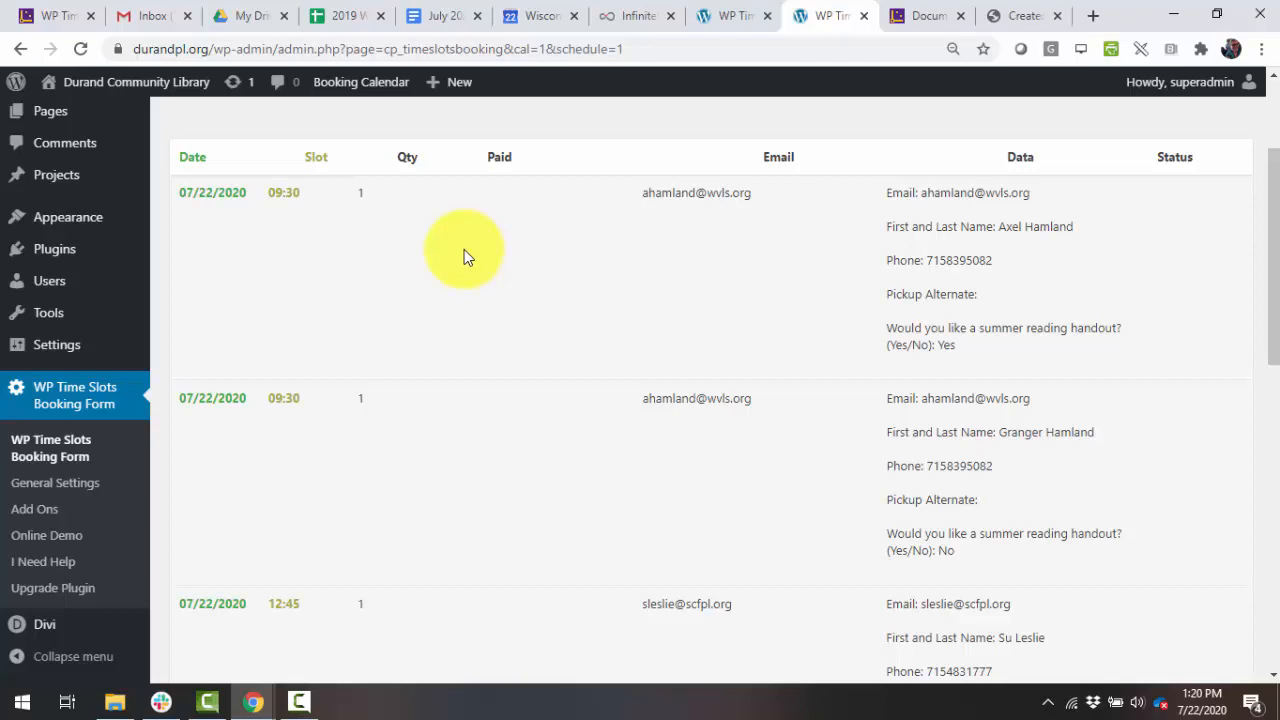
{"action": "scroll", "coordinate": [423, 371], "scroll_direction": "up", "scroll_amount": 2}
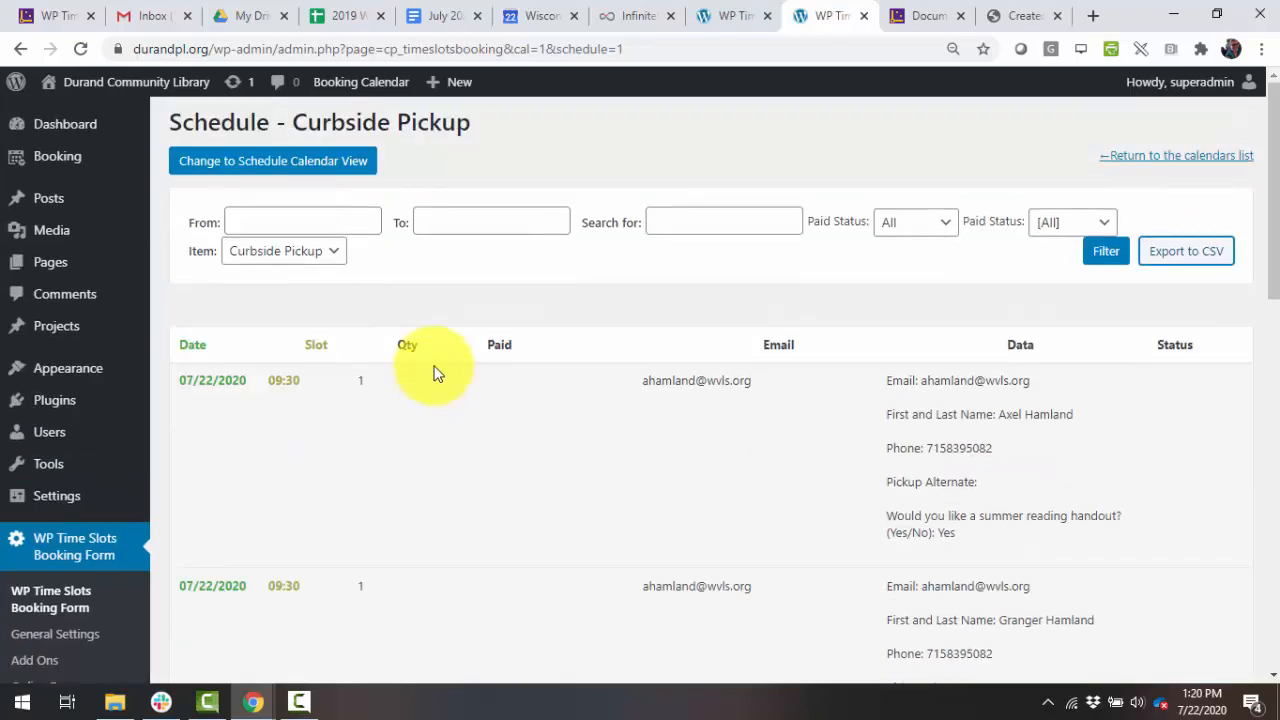
{"action": "left_click", "coordinate": [18, 50]}
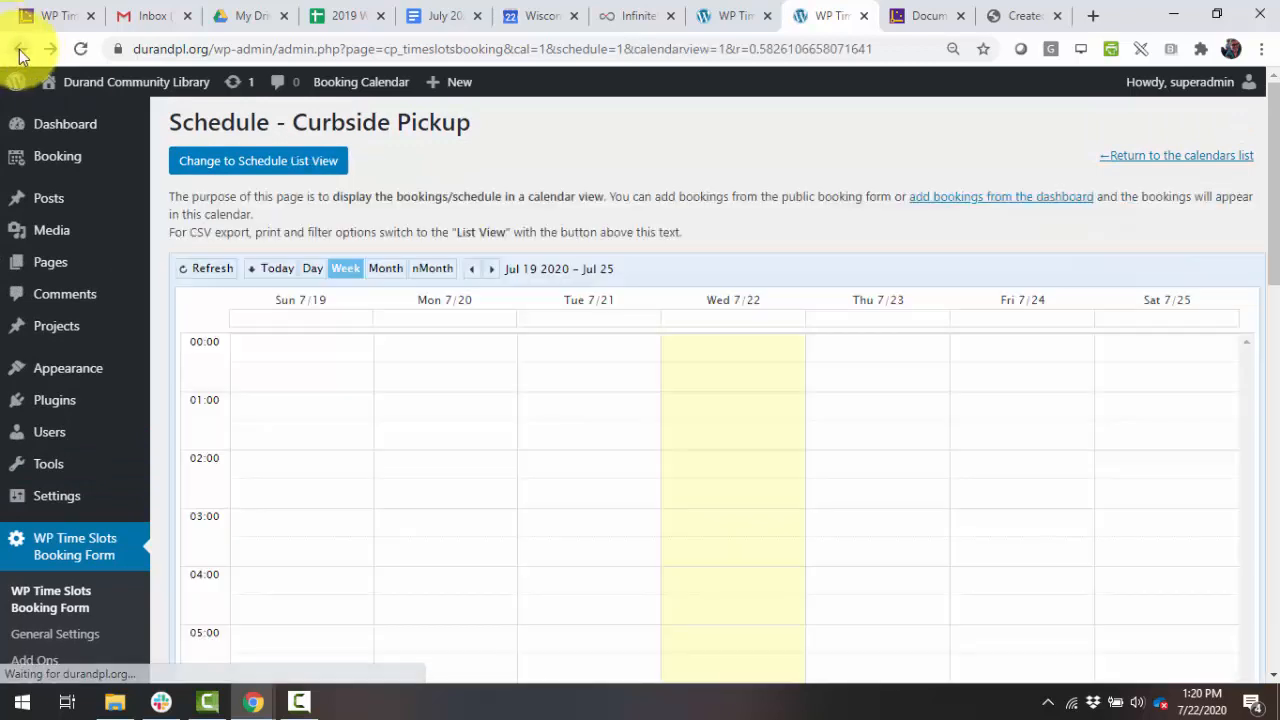
{"action": "left_click", "coordinate": [18, 50]}
{"action": "left_click", "coordinate": [20, 50]}
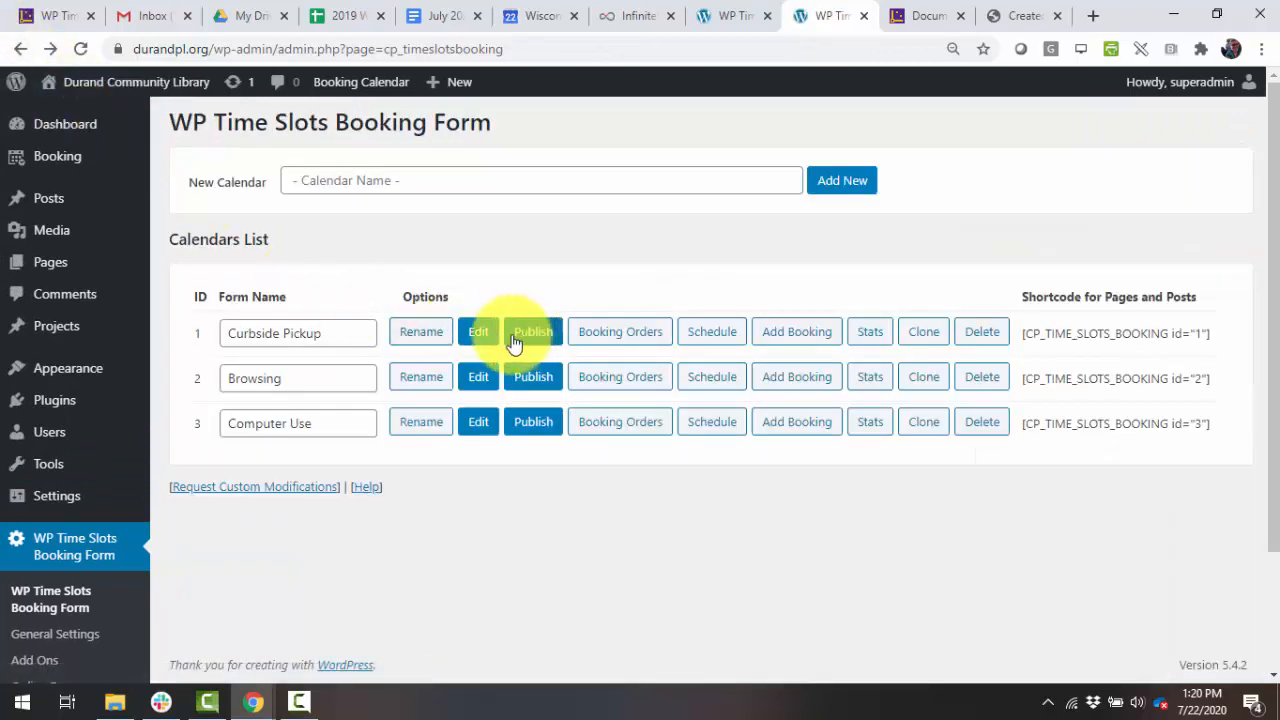
{"action": "left_click", "coordinate": [478, 333]}
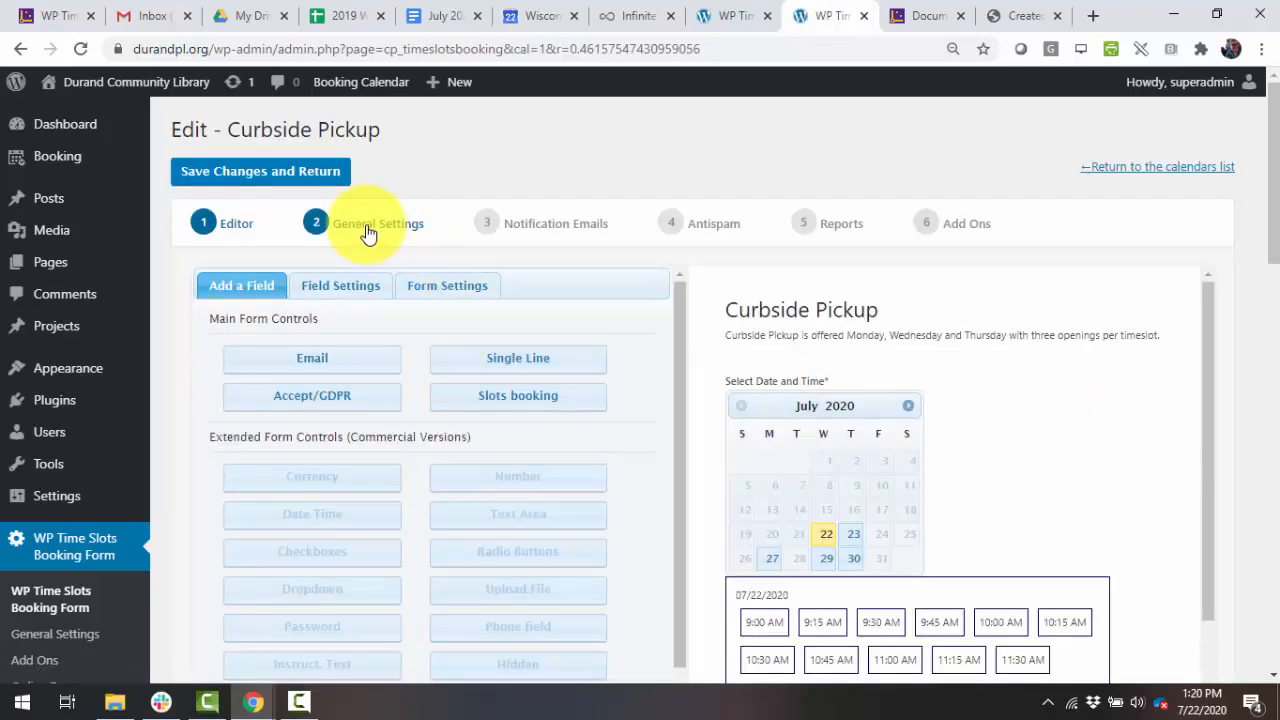
- Open the Curbside Pickup notification email settings and review the sender, destination, message and user copy options
{"action": "left_click", "coordinate": [560, 226]}
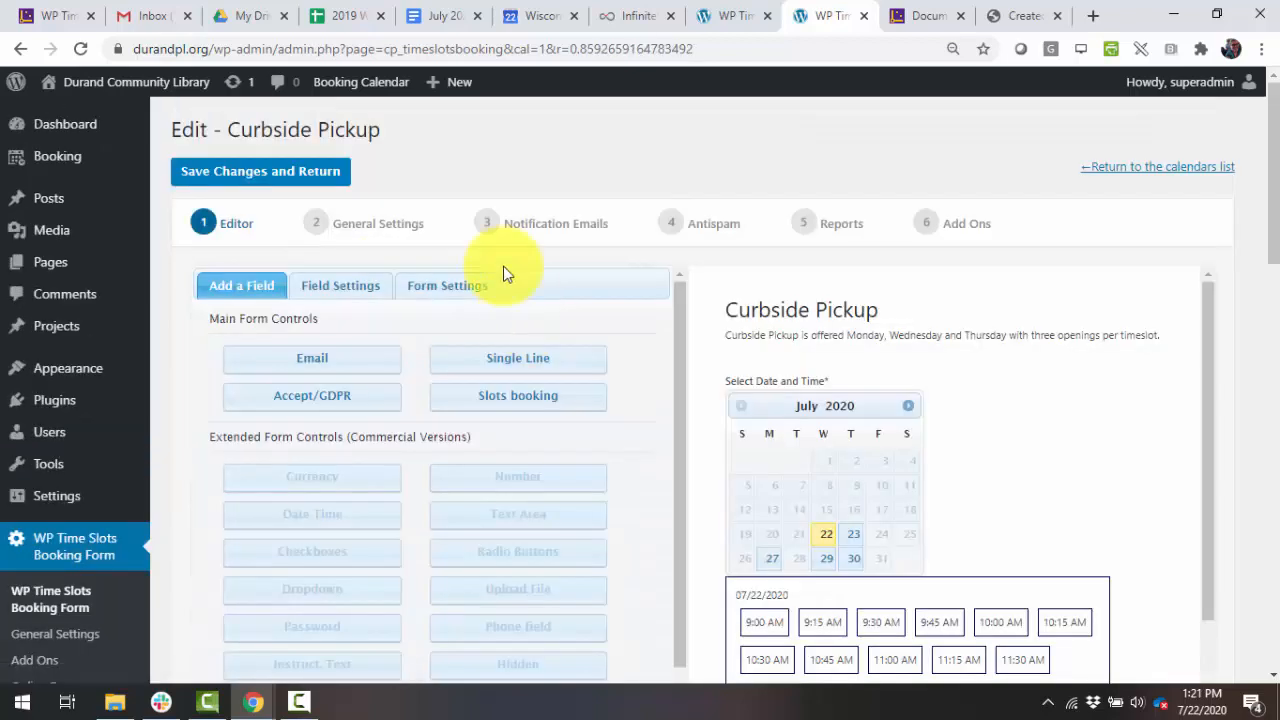
{"action": "left_click", "coordinate": [537, 232]}
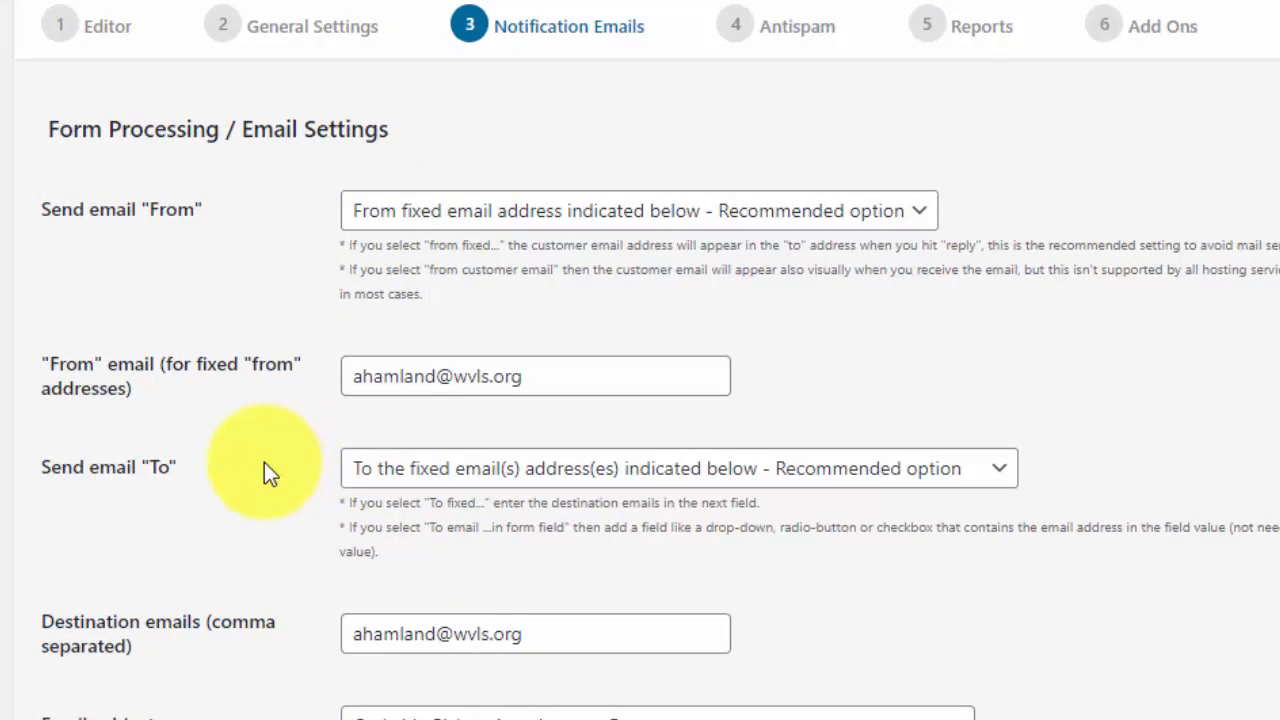
{"action": "scroll", "coordinate": [275, 287], "scroll_direction": "down", "scroll_amount": 3}
{"action": "scroll", "coordinate": [549, 434], "scroll_direction": "down", "scroll_amount": 7}
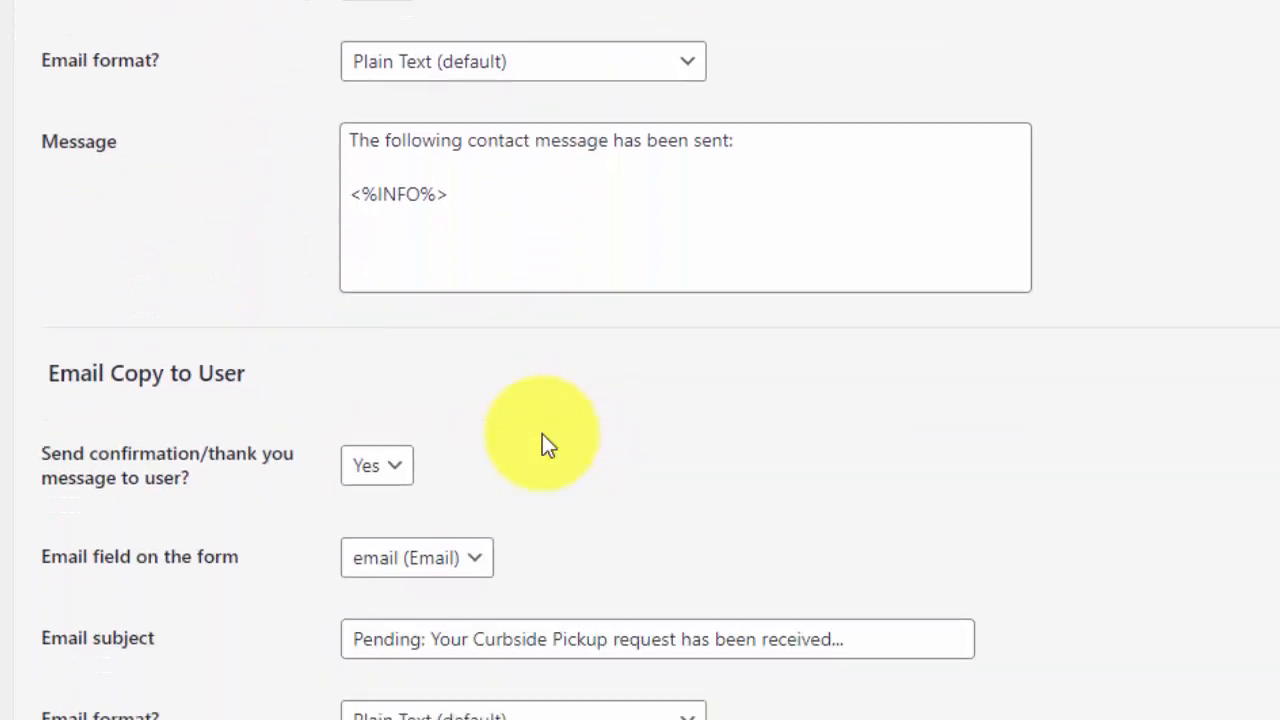
{"action": "scroll", "coordinate": [542, 443], "scroll_direction": "down", "scroll_amount": 3}
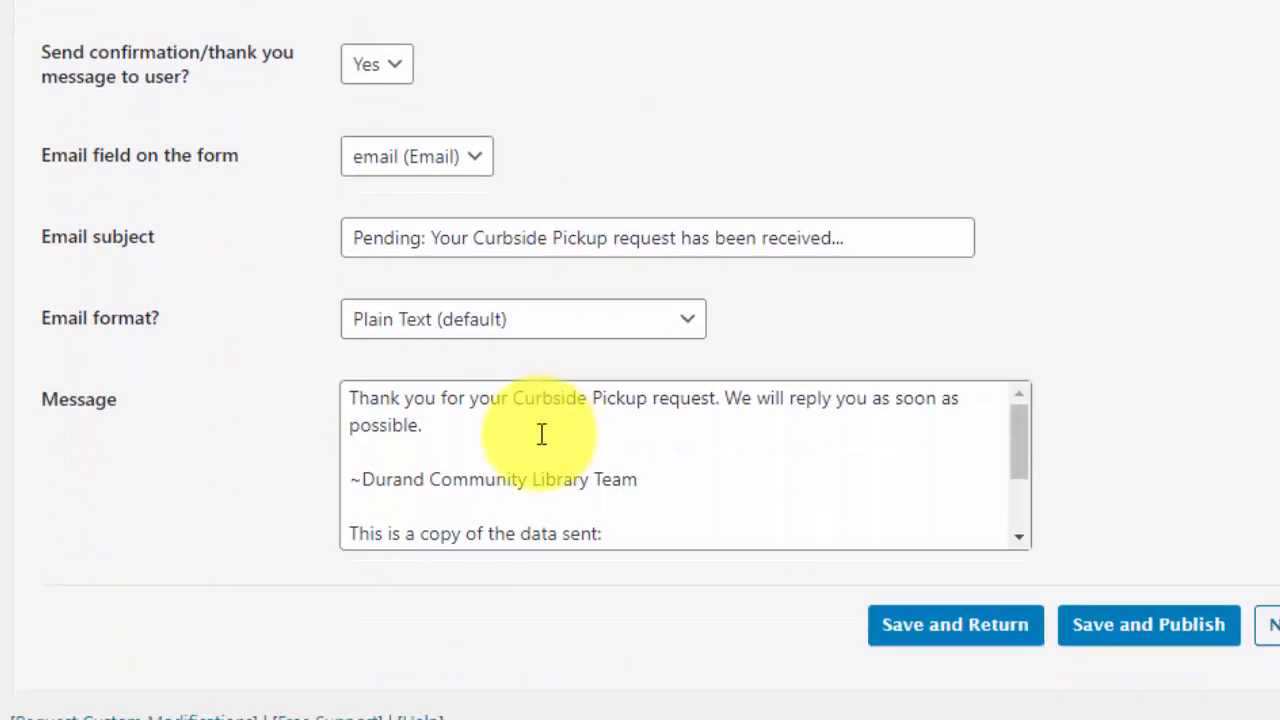
- Review the subject and message of the confirmation email sent to users, then save the calendar and return to the calendars list
{"action": "left_click_drag", "start_coordinate": [359, 238], "coordinate": [734, 251]}
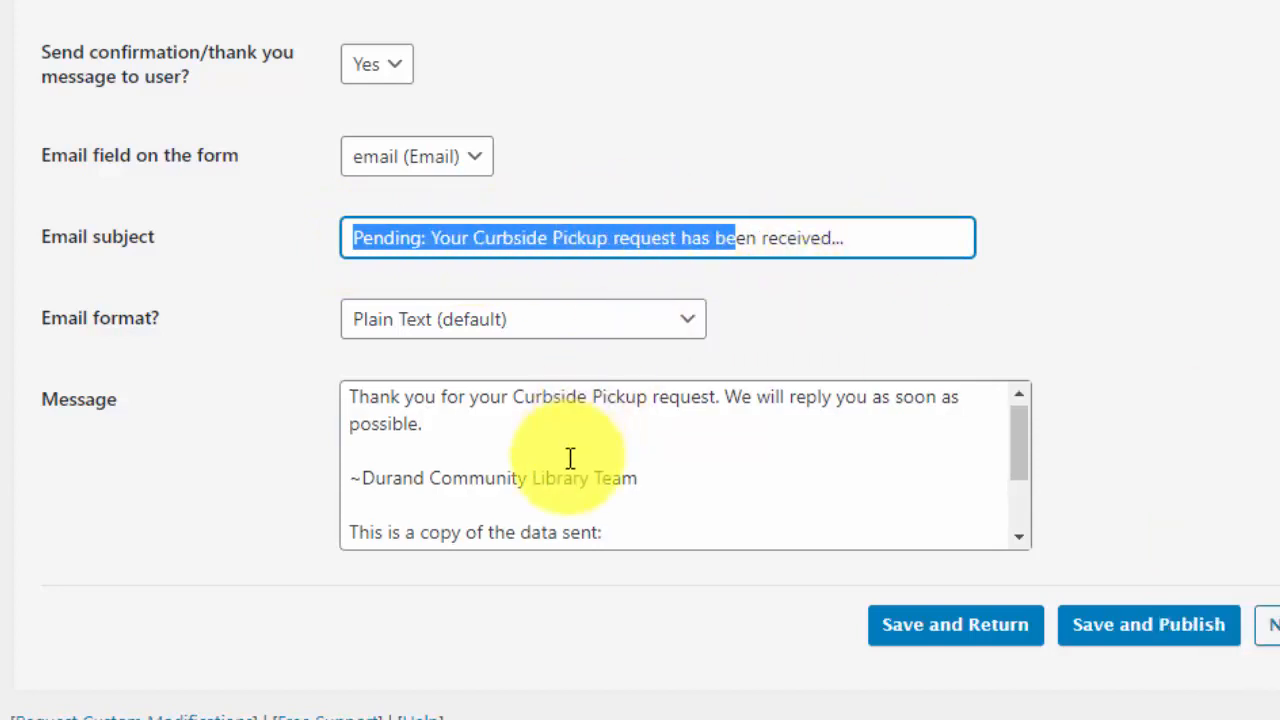
{"action": "scroll", "coordinate": [570, 458], "scroll_direction": "down", "scroll_amount": 2}
{"action": "scroll", "coordinate": [551, 486], "scroll_direction": "up", "scroll_amount": 2}
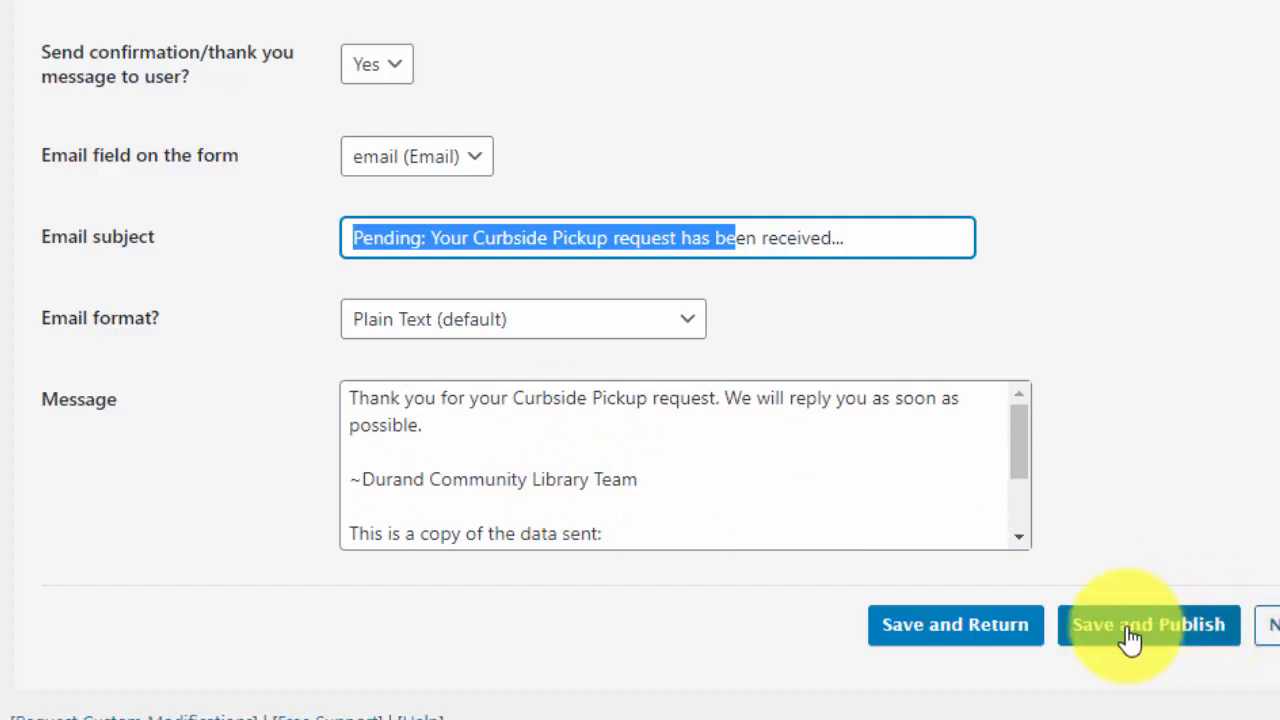
{"action": "left_click", "coordinate": [1000, 630]}
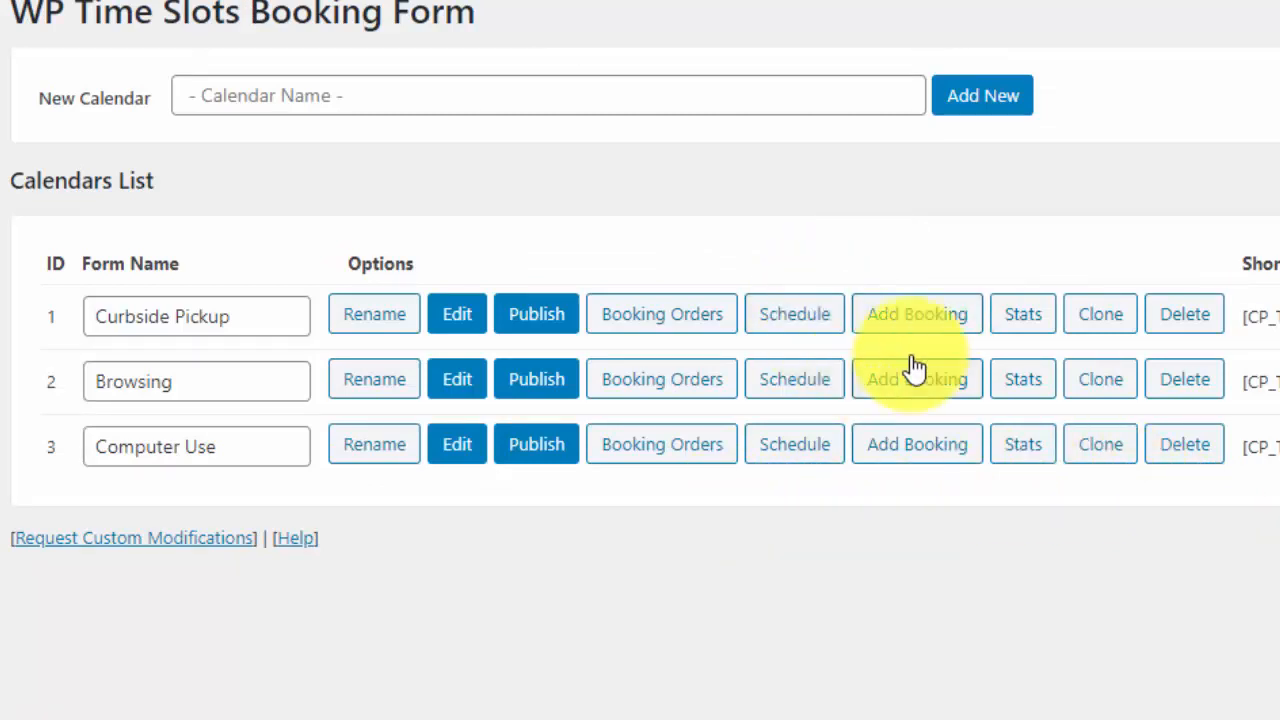
- Open the Add Booking page for Curbside Pickup, examine its notification option, time slots and patron fields, and go back to the calendars list
{"action": "left_click", "coordinate": [918, 314]}
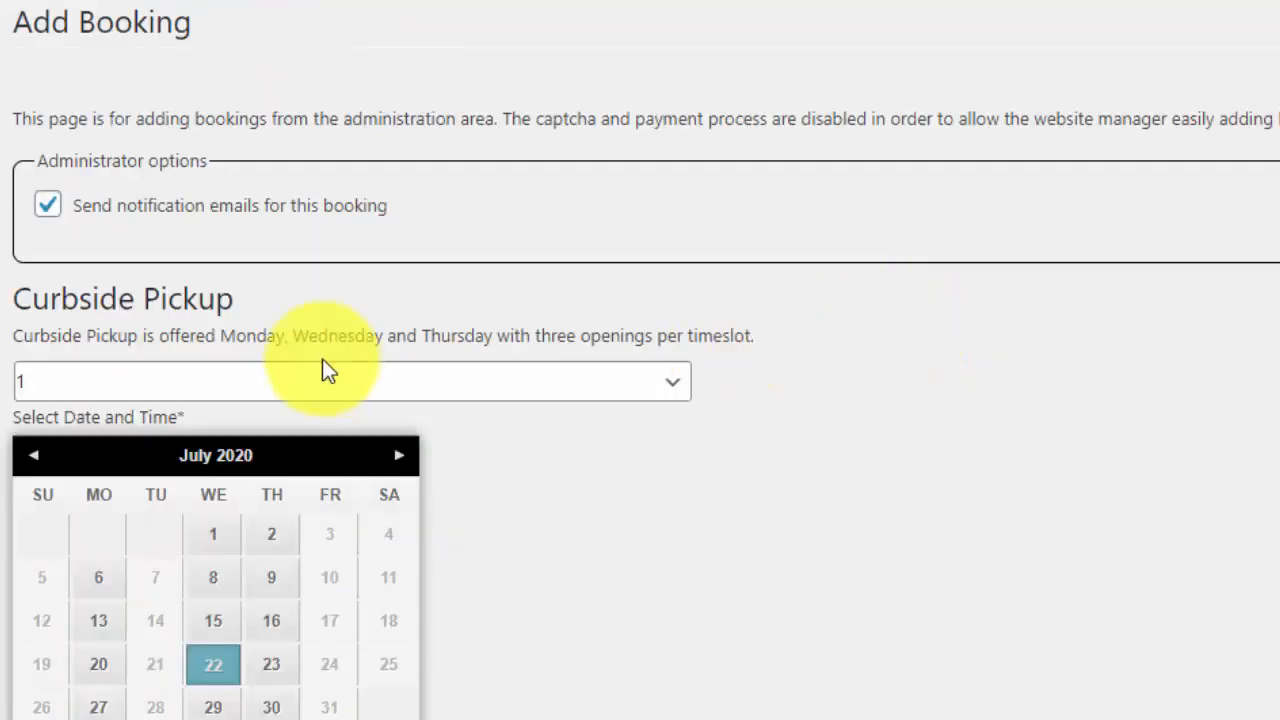
{"action": "scroll", "coordinate": [352, 544], "scroll_direction": "down", "scroll_amount": 4}
{"action": "scroll", "coordinate": [352, 544], "scroll_direction": "down", "scroll_amount": 3}
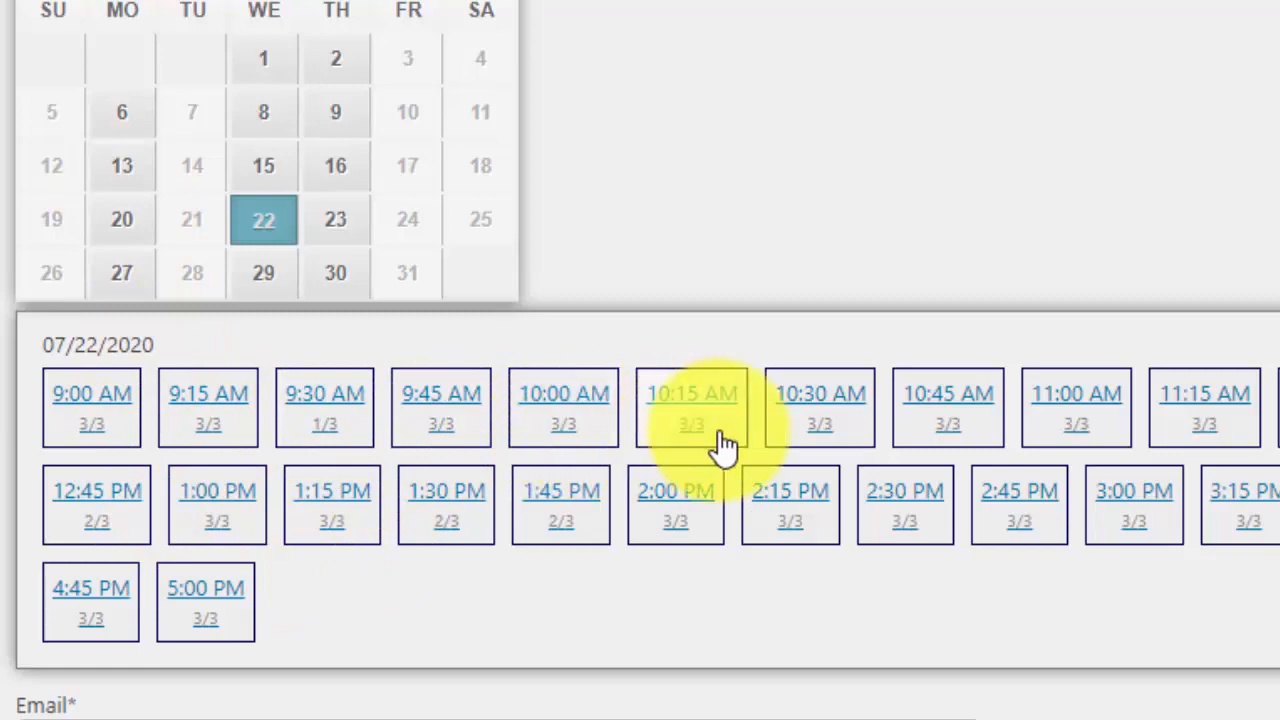
{"action": "scroll", "coordinate": [720, 445], "scroll_direction": "down", "scroll_amount": 3}
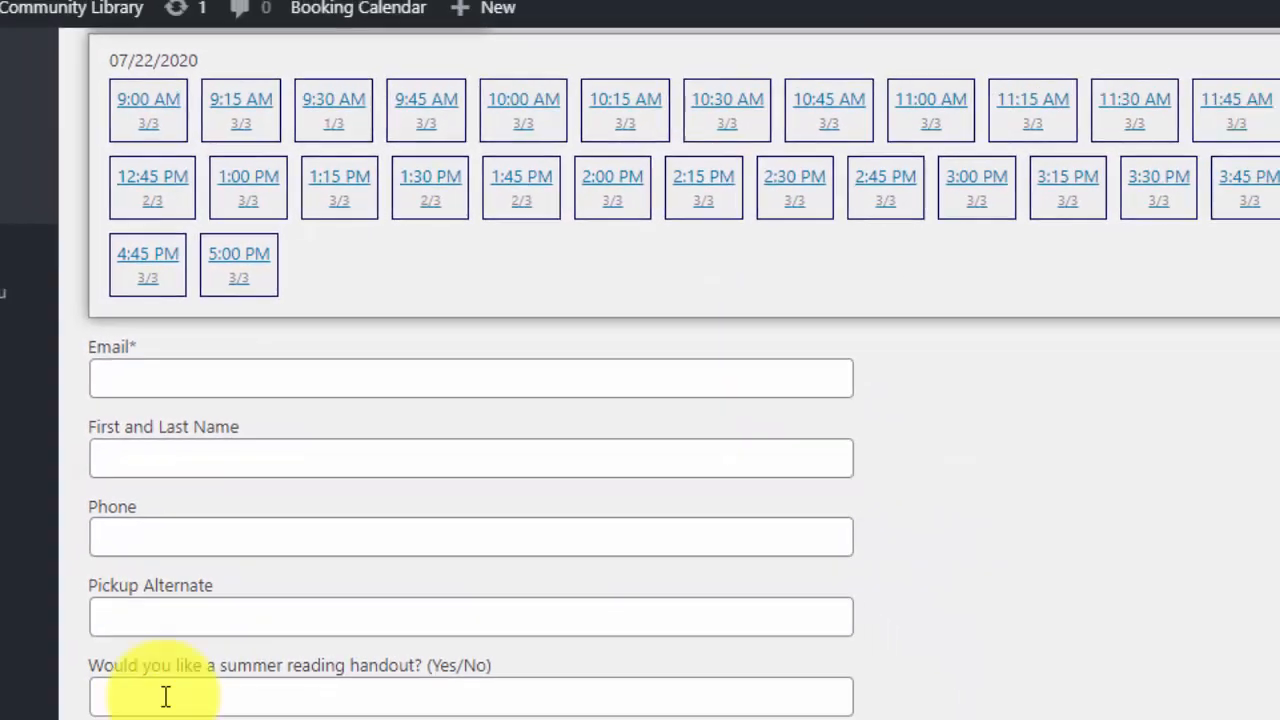
{"action": "scroll", "coordinate": [120, 700], "scroll_direction": "up", "scroll_amount": 10}
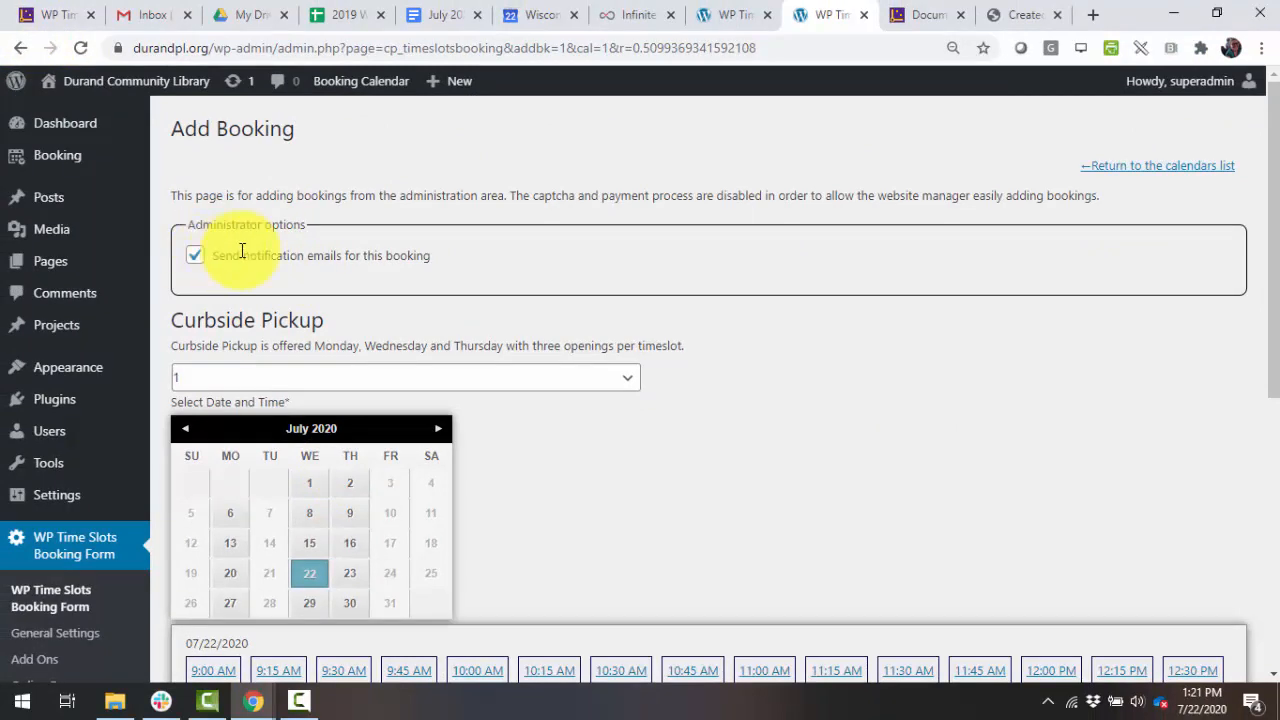
{"action": "scroll", "coordinate": [471, 509], "scroll_direction": "down", "scroll_amount": 5}
{"action": "scroll", "coordinate": [349, 557], "scroll_direction": "up", "scroll_amount": 1}
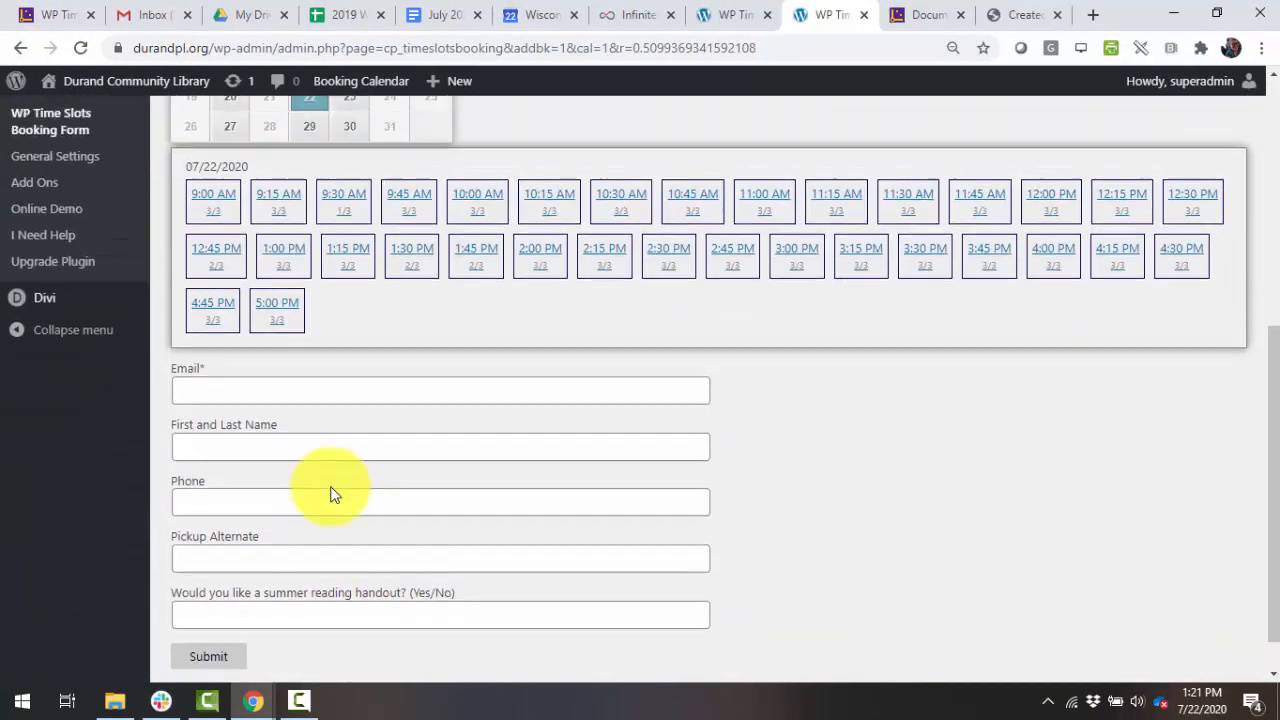
{"action": "scroll", "coordinate": [333, 494], "scroll_direction": "up", "scroll_amount": 5}
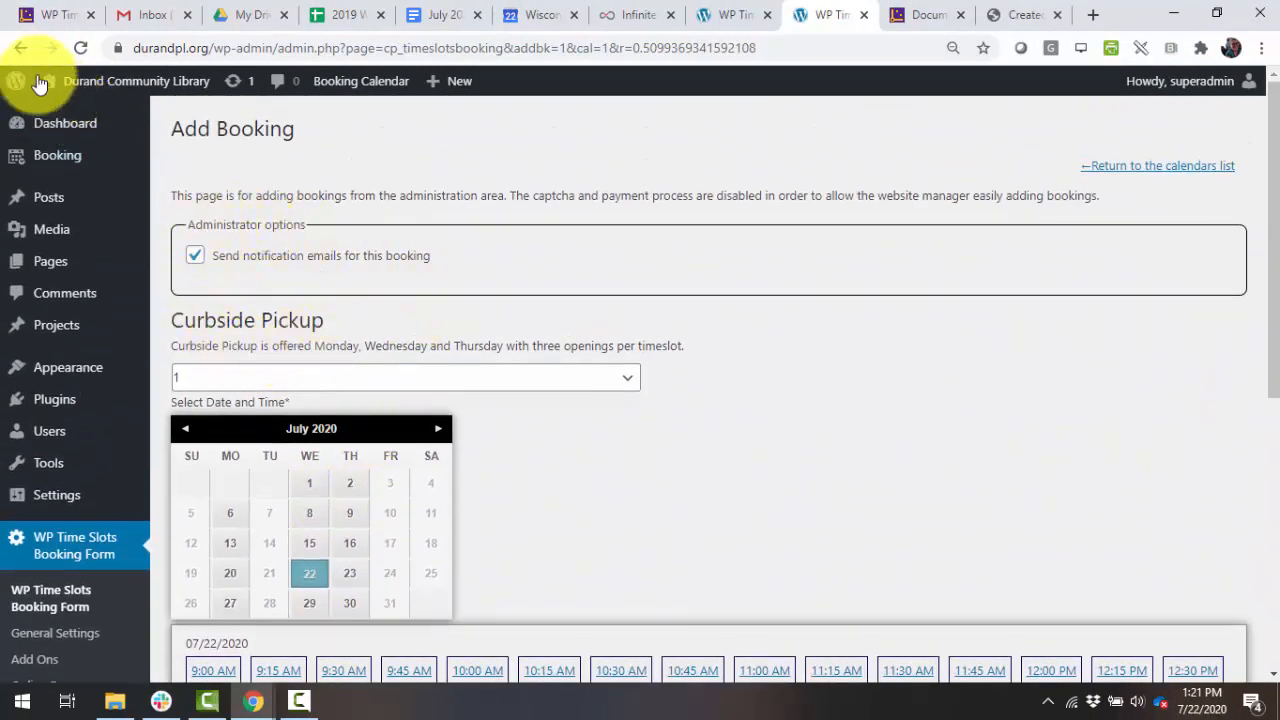
{"action": "left_click", "coordinate": [18, 49]}
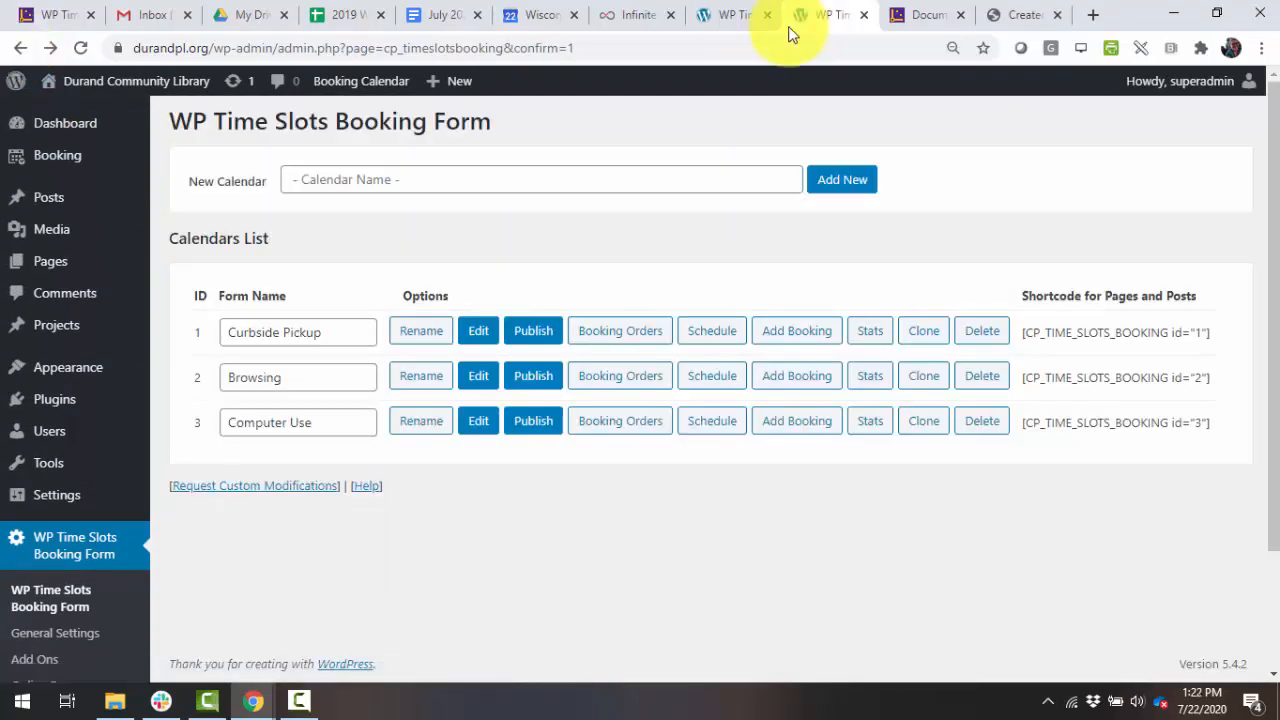
- Open the WP Time Slots Booking Form page from the site's page list and view its published booking calendar
{"action": "mouse_move", "coordinate": [72, 265]}
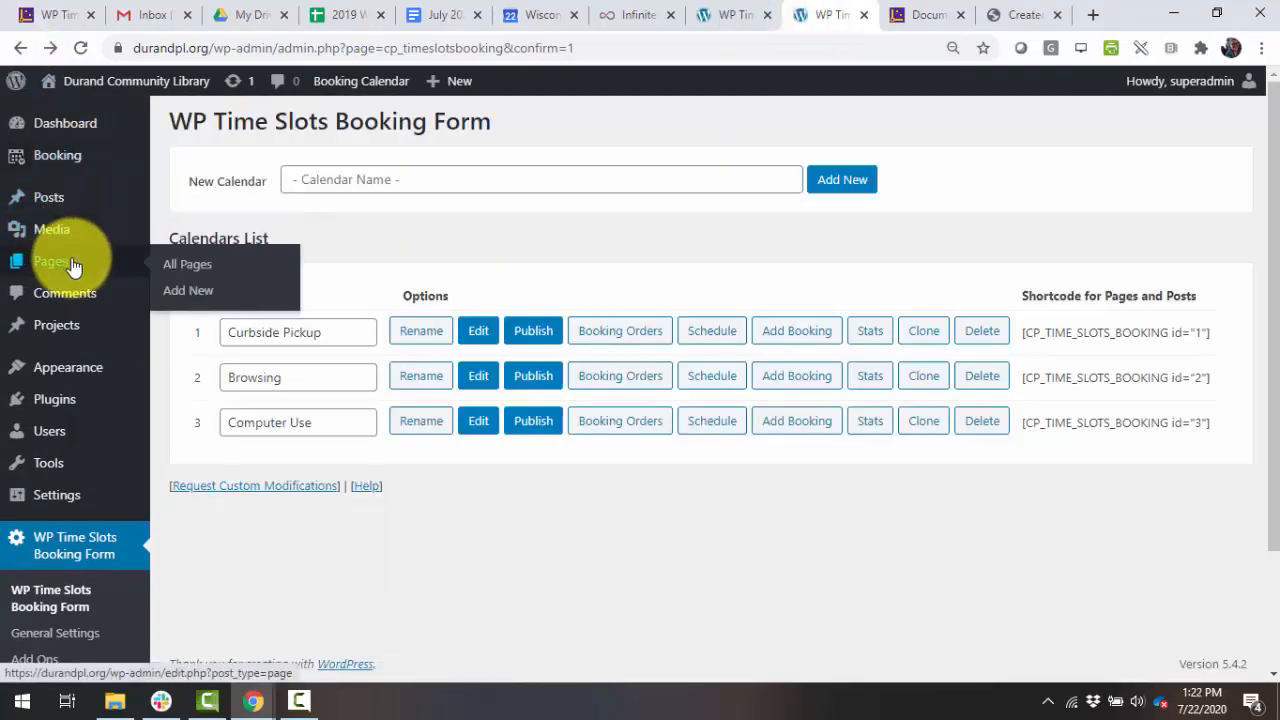
{"action": "left_click", "coordinate": [222, 274]}
{"action": "scroll", "coordinate": [300, 500], "scroll_direction": "down", "scroll_amount": 5}
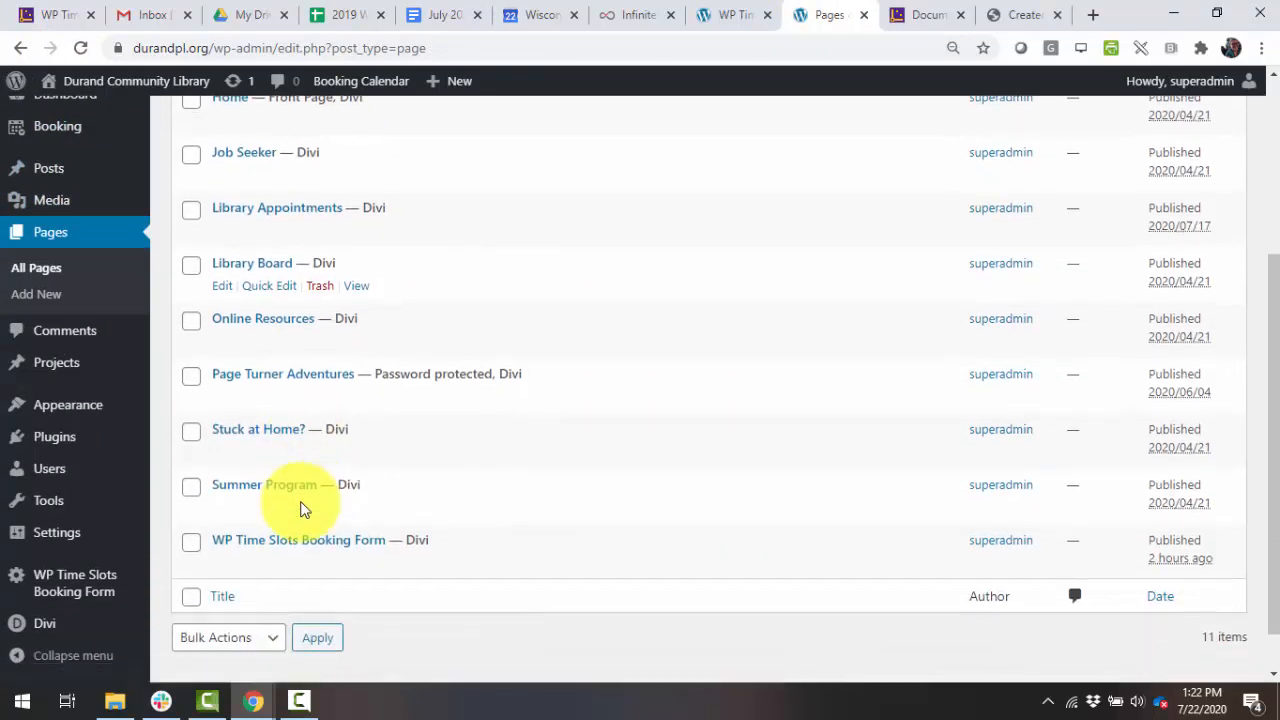
{"action": "left_click", "coordinate": [277, 542]}
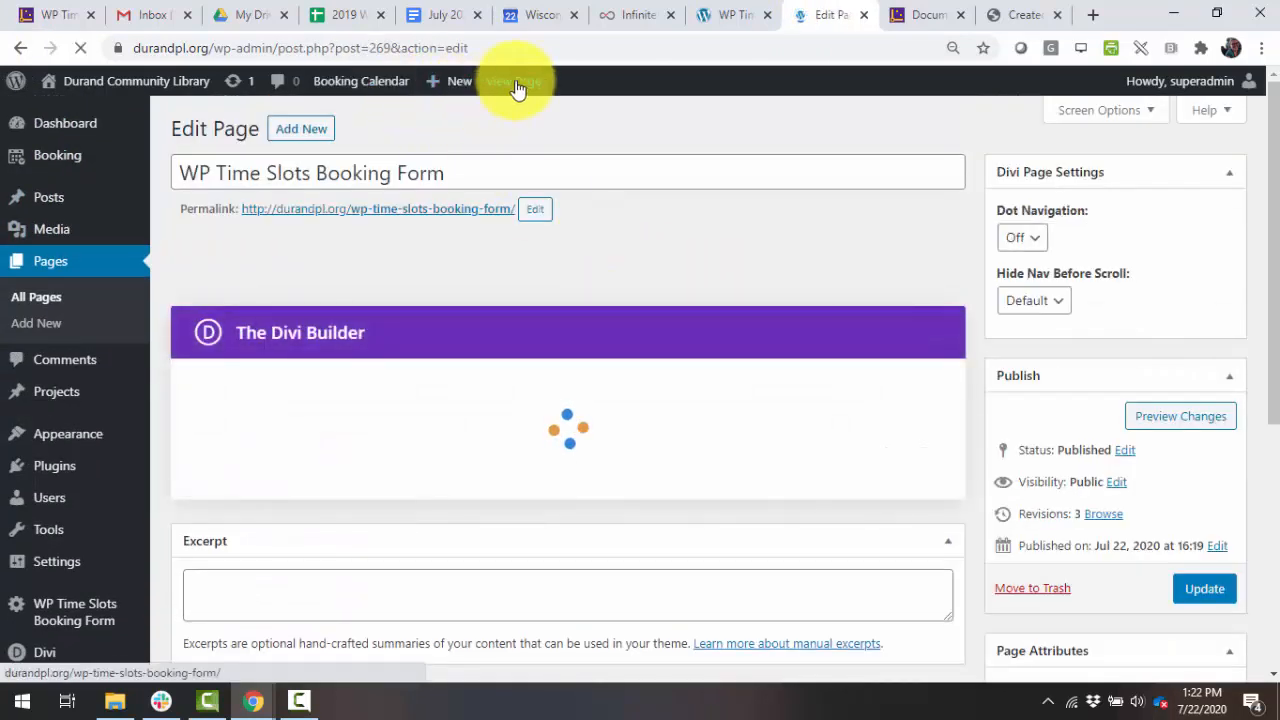
{"action": "left_click", "coordinate": [514, 84]}
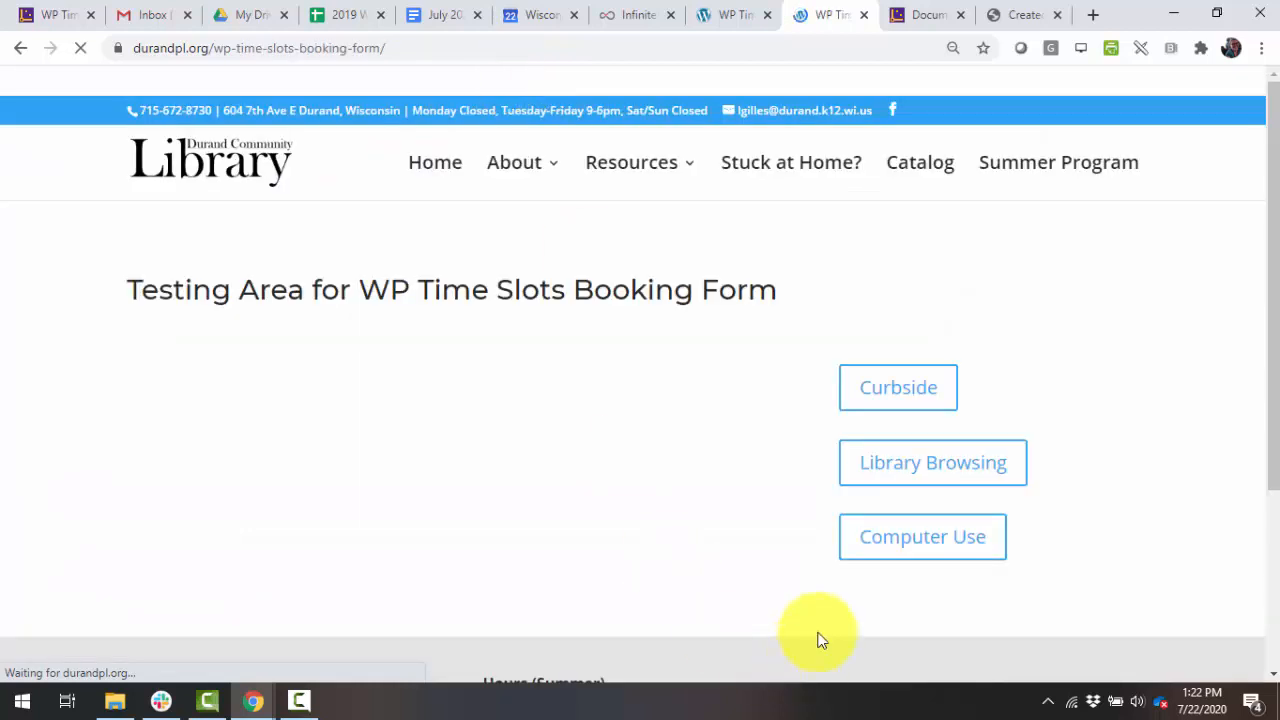
{"action": "scroll", "coordinate": [274, 418], "scroll_direction": "down", "scroll_amount": 3}
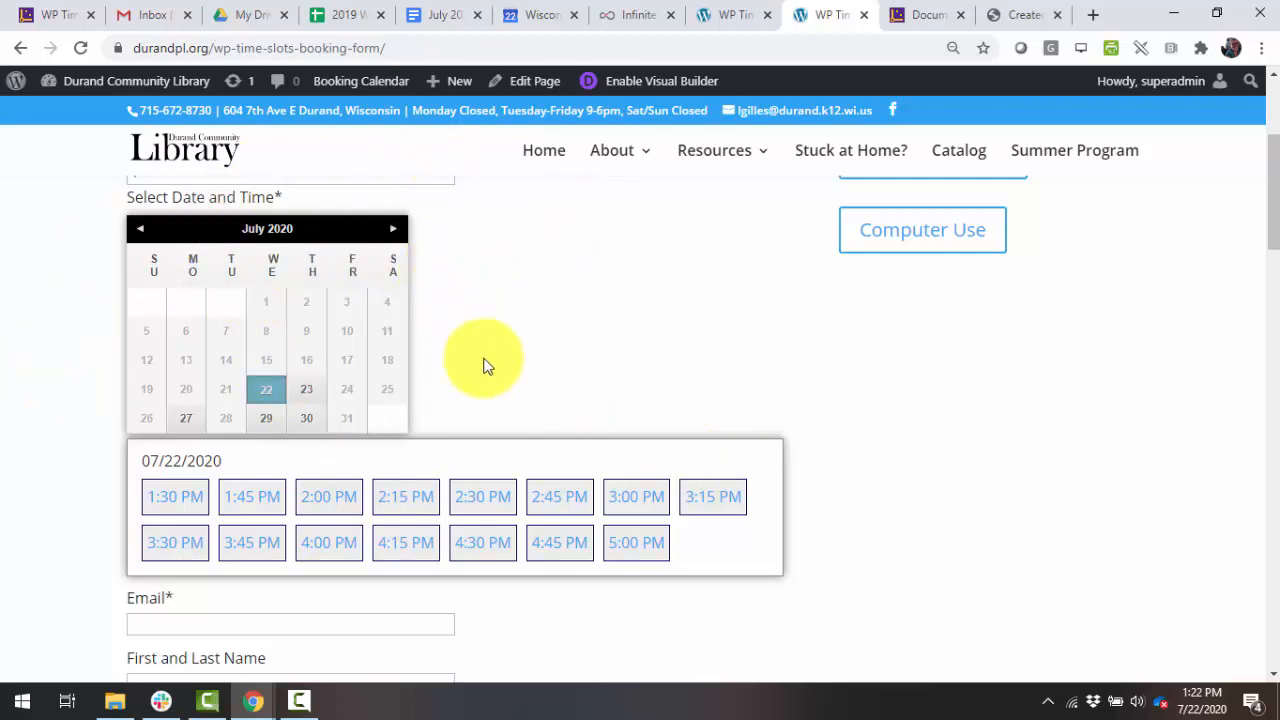
{"action": "scroll", "coordinate": [490, 380], "scroll_direction": "up", "scroll_amount": 4}
- Switch to the plugin documentation and read from how the plugin works to inserting the form on a page
{"action": "left_click", "coordinate": [923, 18]}
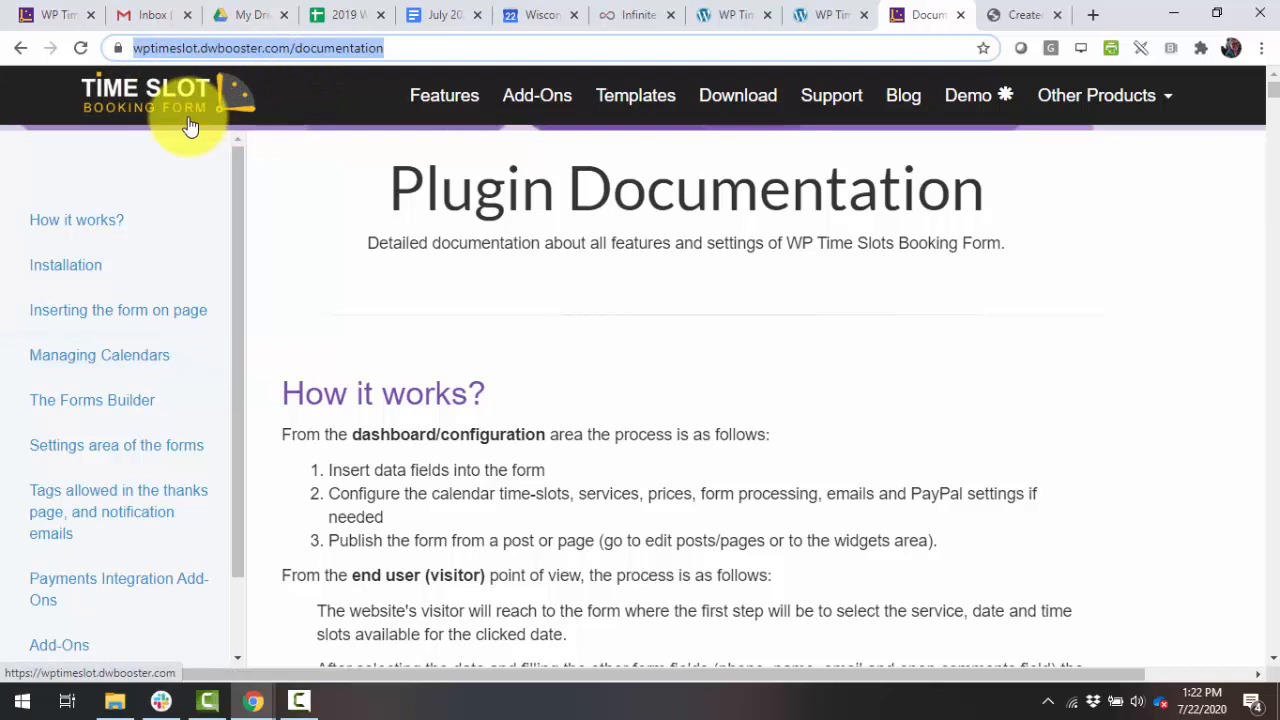
{"action": "left_click", "coordinate": [373, 250]}
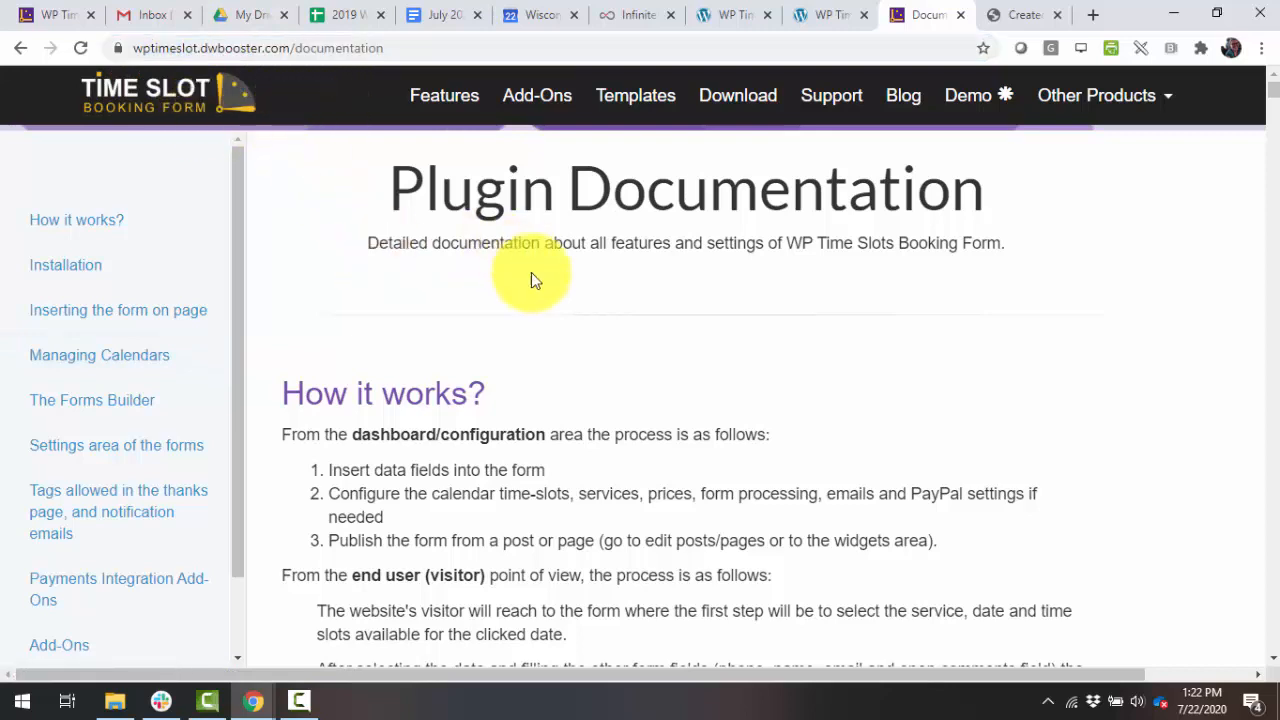
{"action": "scroll", "coordinate": [588, 534], "scroll_direction": "down", "scroll_amount": 3}
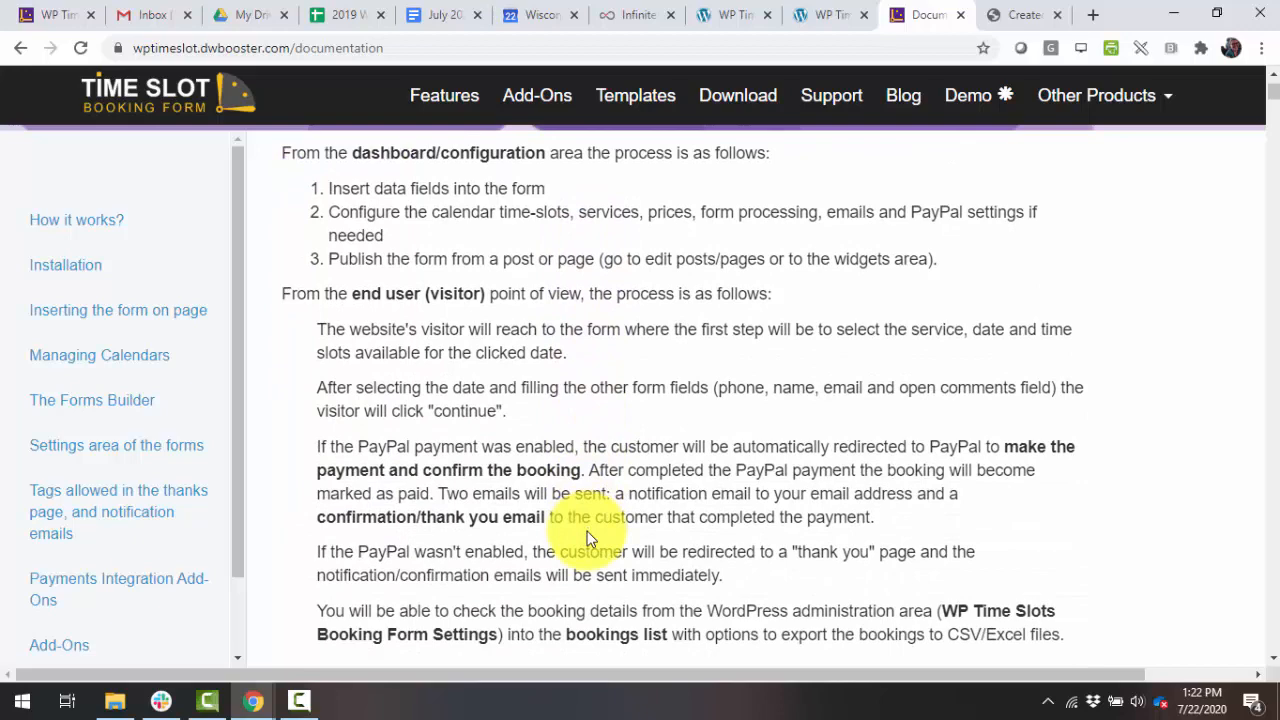
{"action": "scroll", "coordinate": [588, 537], "scroll_direction": "down", "scroll_amount": 9}
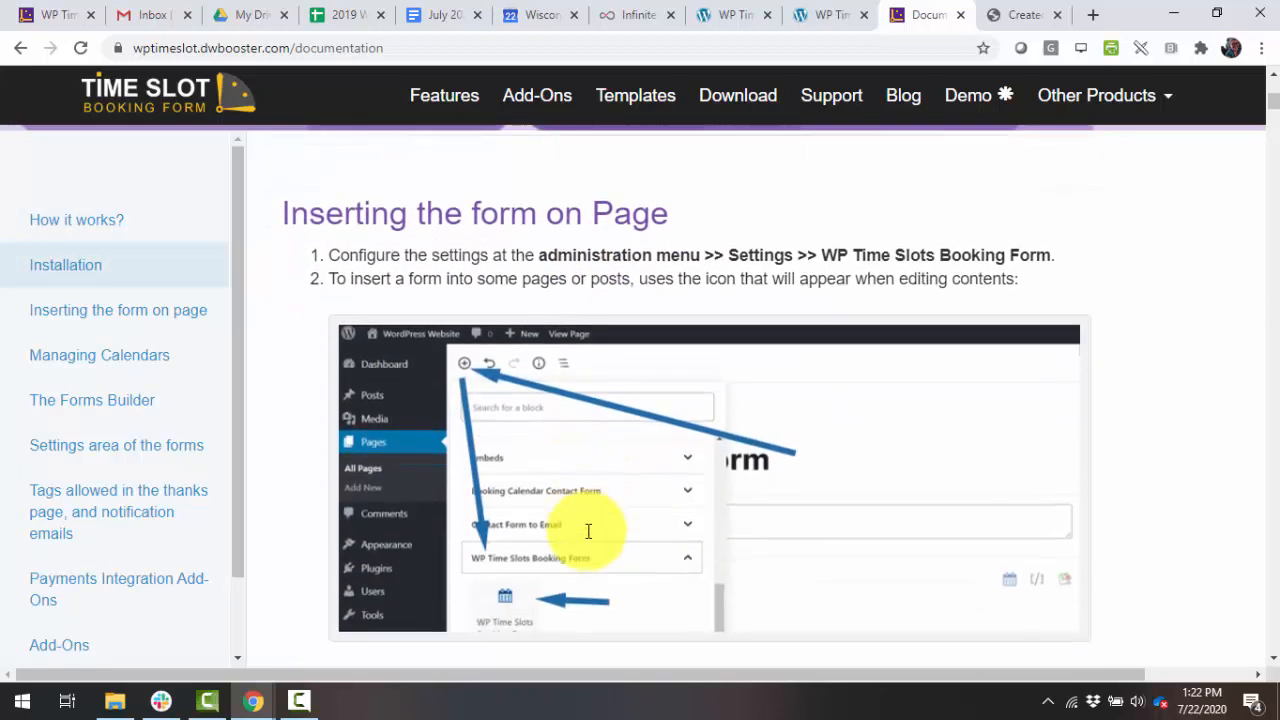
{"action": "scroll", "coordinate": [588, 531], "scroll_direction": "down", "scroll_amount": 3}
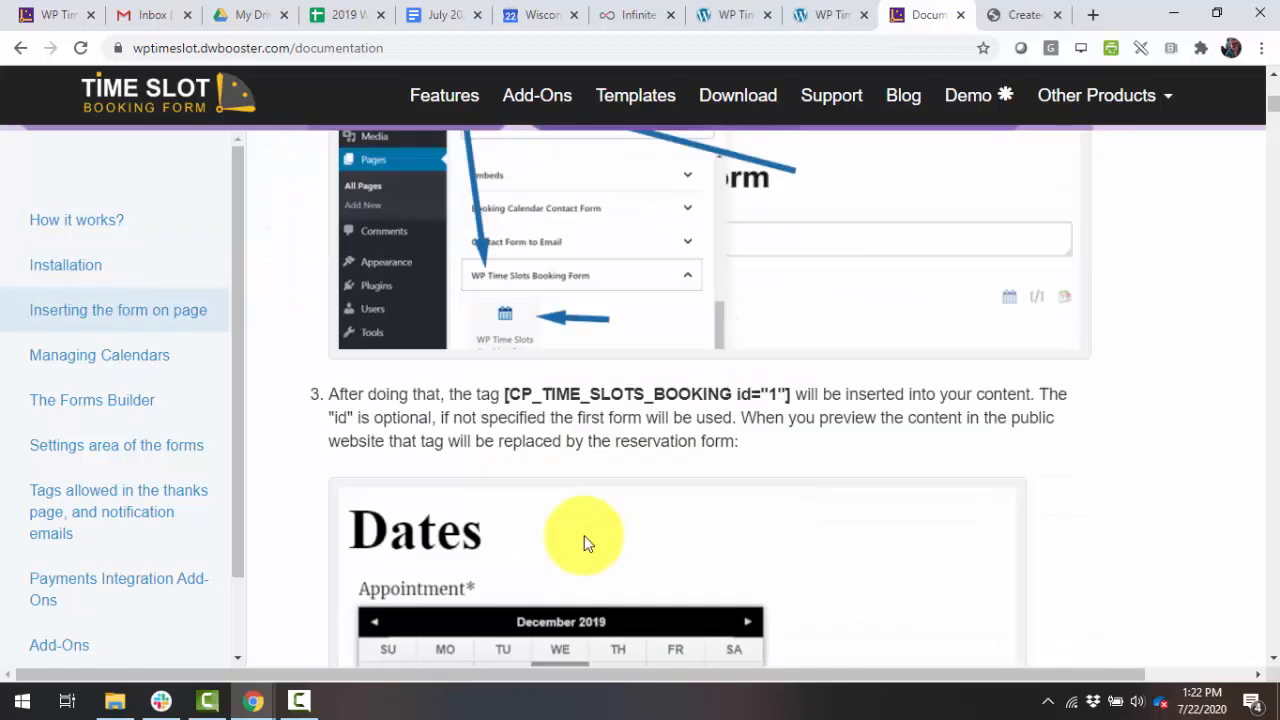